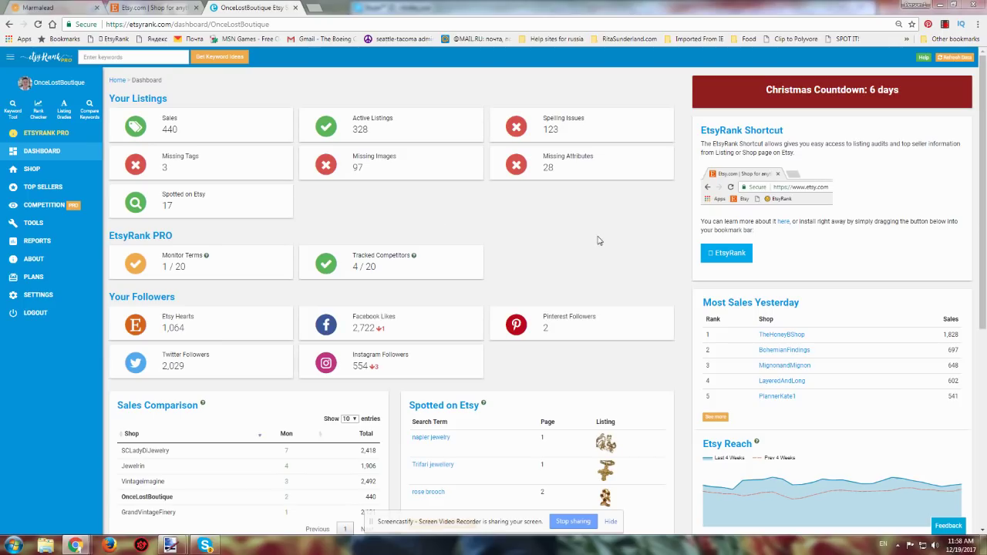
- Look over the Marmalead comparison page, then switch to EtsyRank and open its Keyword Tool ready for a keyword
left_click(64, 6)
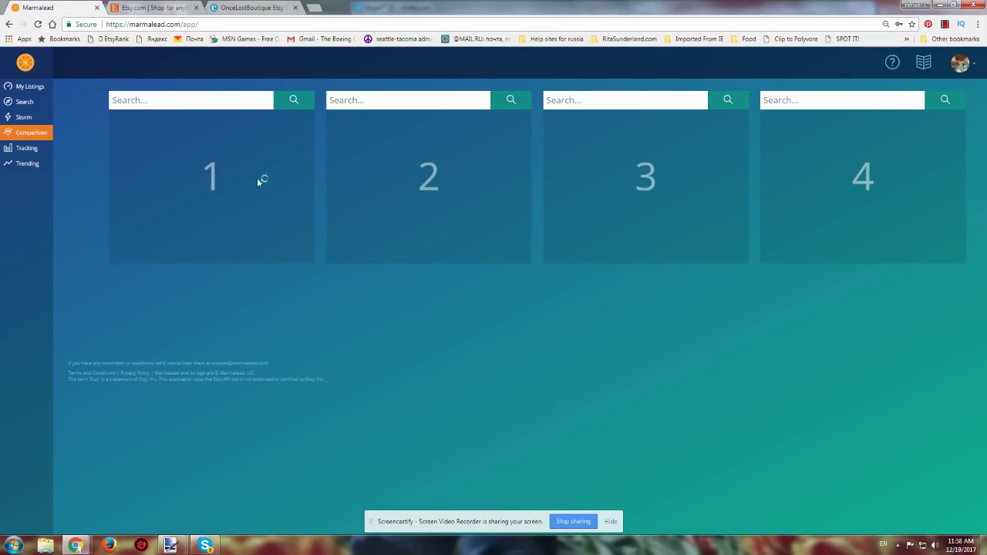
left_click(250, 8)
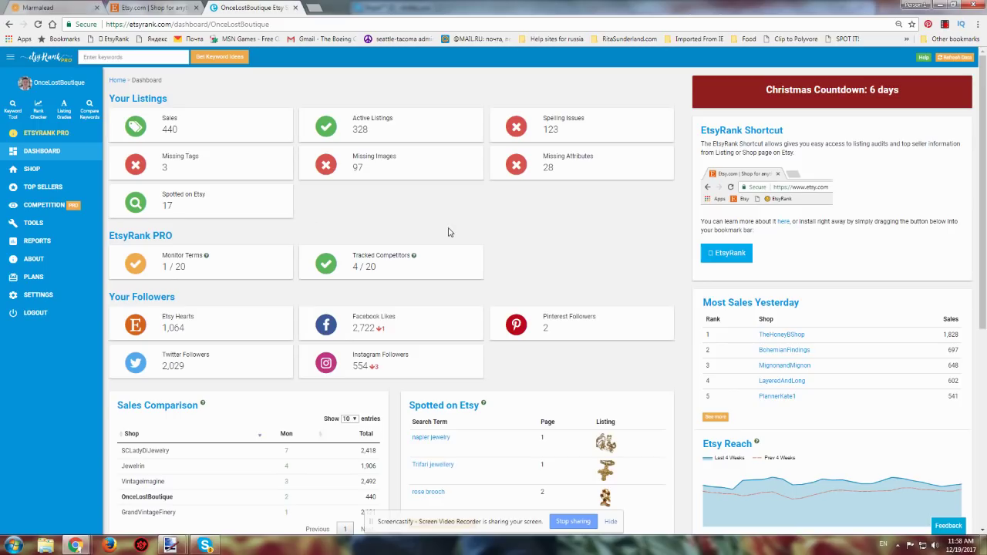
left_click(13, 112)
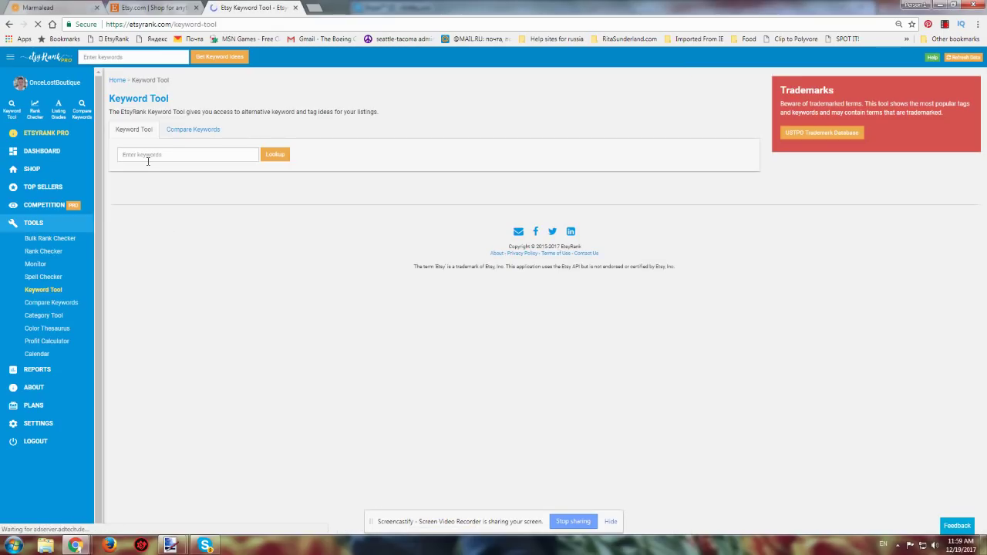
left_click(148, 155)
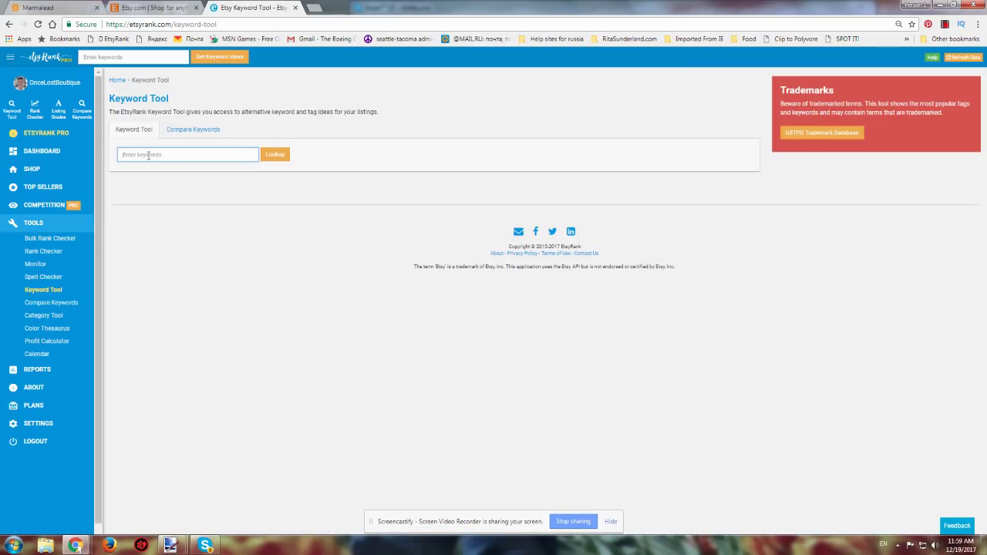
- Switch to Etsy, search for the popular suggestion "recipe box 4x6" and copy the search phrase
left_click(146, 8)
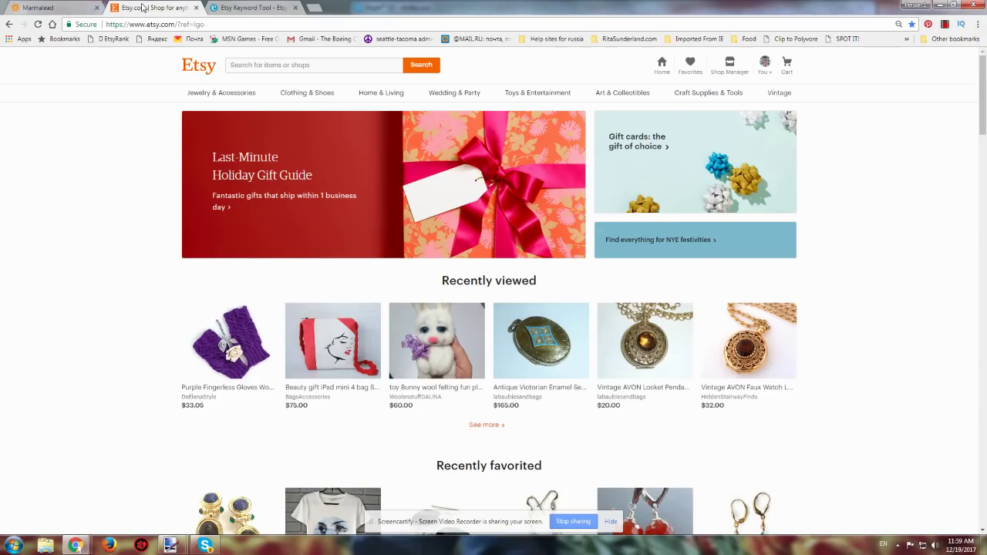
left_click(242, 65)
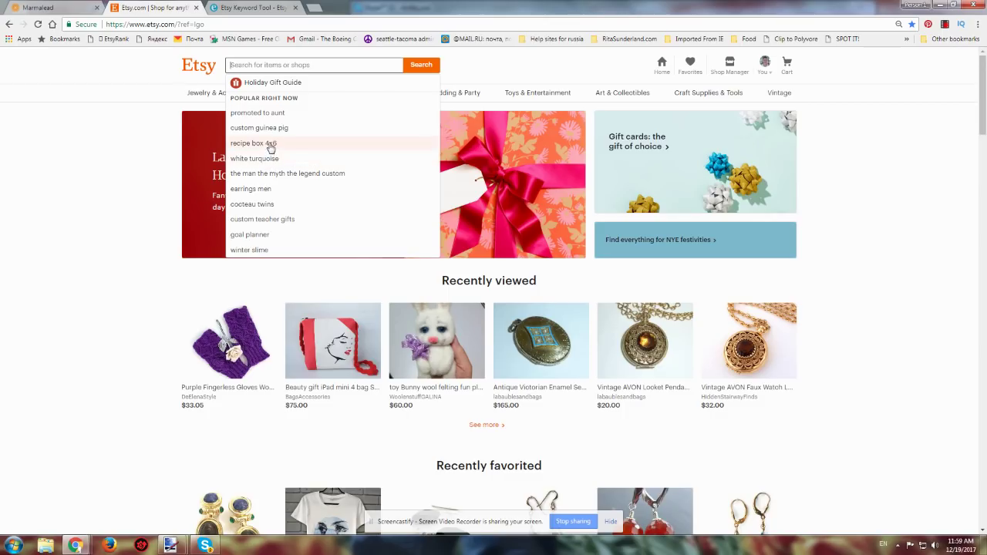
left_click(269, 144)
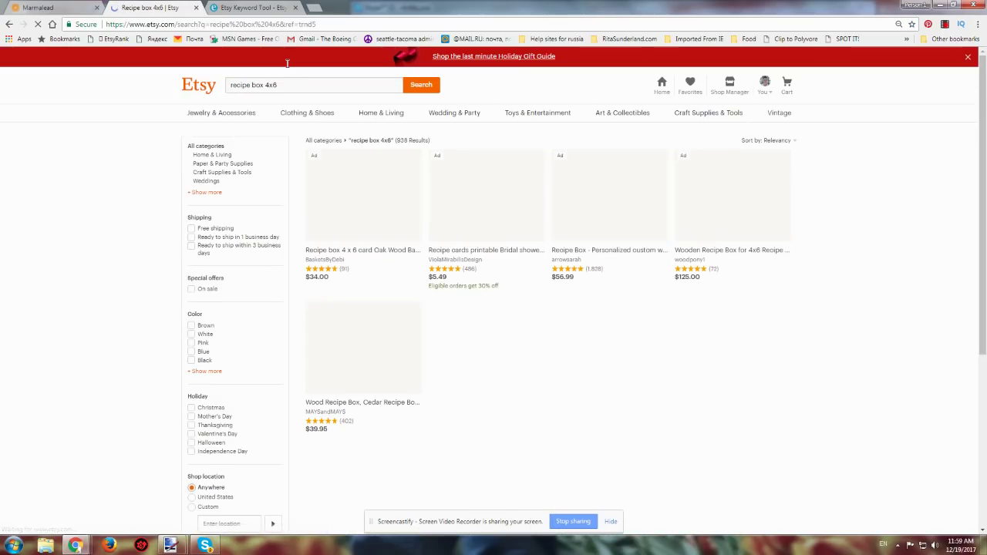
triple_click(288, 84)
key("ctrl+c")
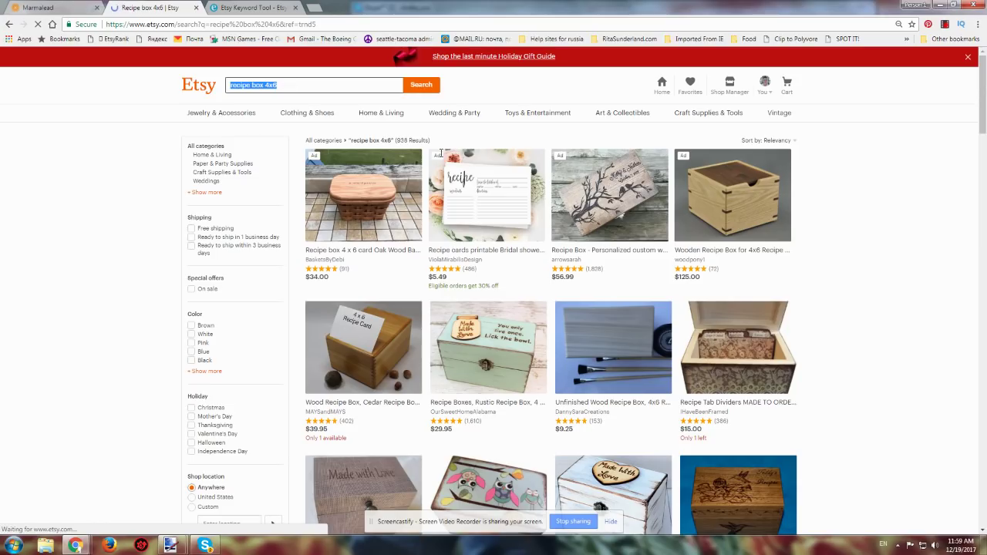
- Switch to EtsyRank and look up "recipe box 4x6" in the Keyword Tool
left_click(240, 10)
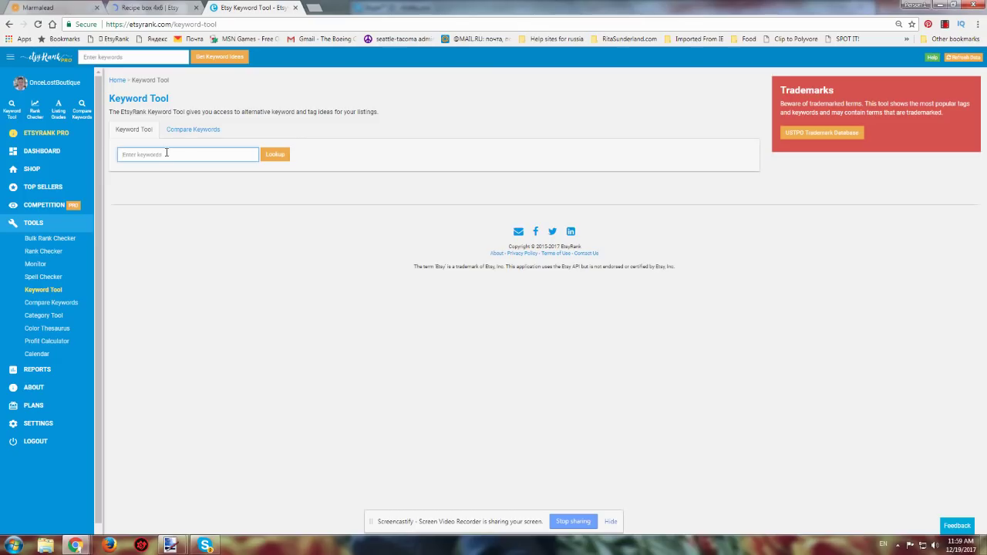
key("ctrl+v")
left_click(275, 154)
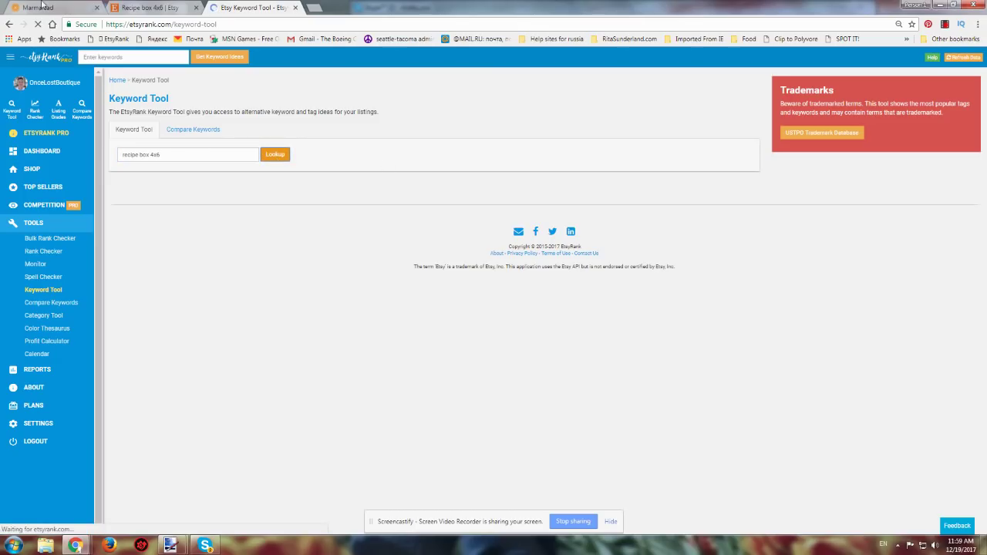
- Switch to Marmalead and search for "recipe box 4x6" in the first comparison slot
left_click(43, 7)
left_click(143, 102)
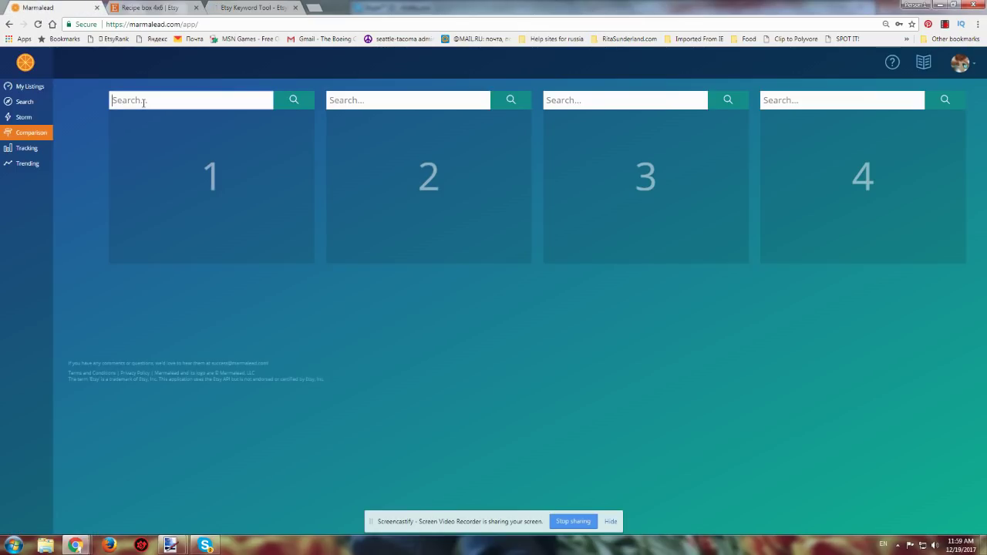
key("ctrl+v")
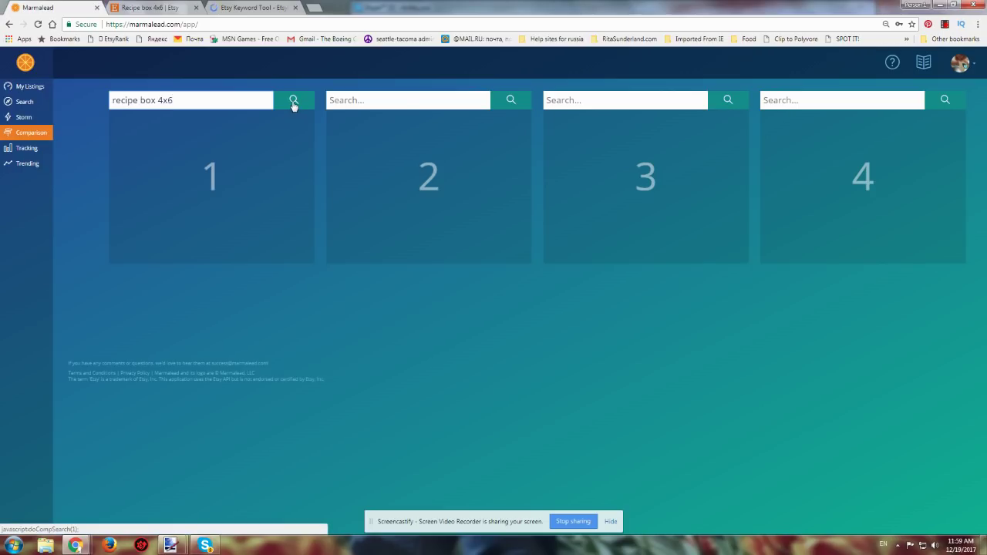
left_click(294, 101)
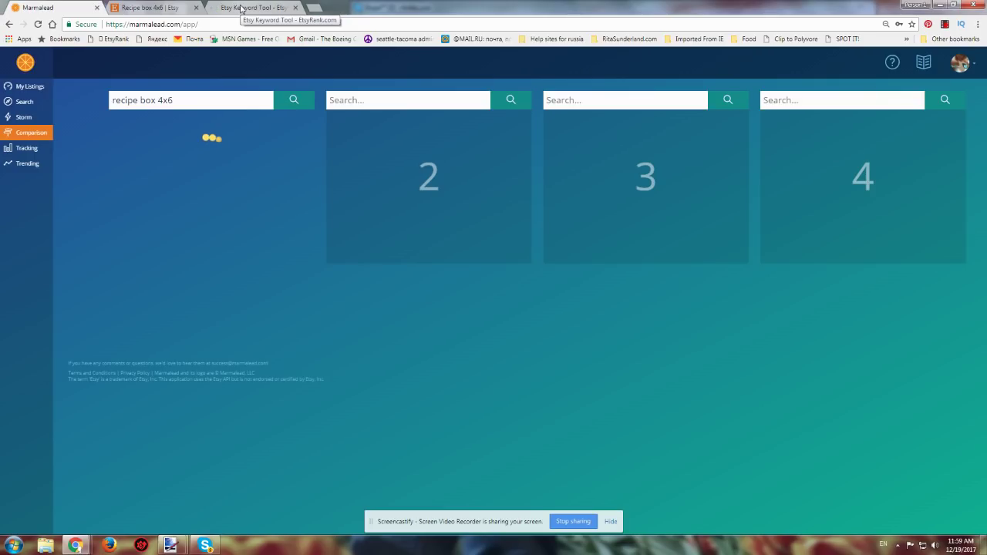
- Switch to EtsyRank and review the keyword statistics, including the explanations of Demand and Engagement
left_click(242, 7)
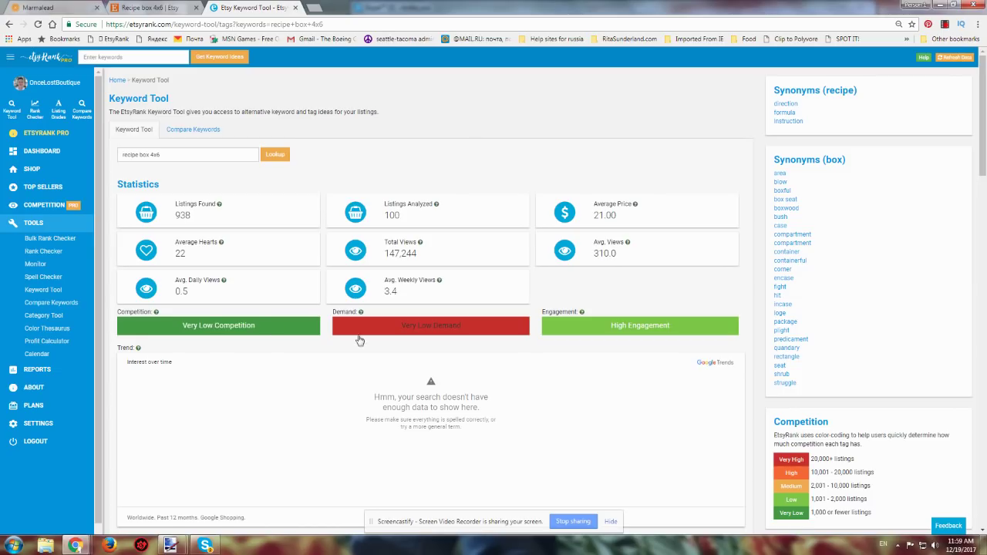
mouse_move(361, 313)
mouse_move(582, 314)
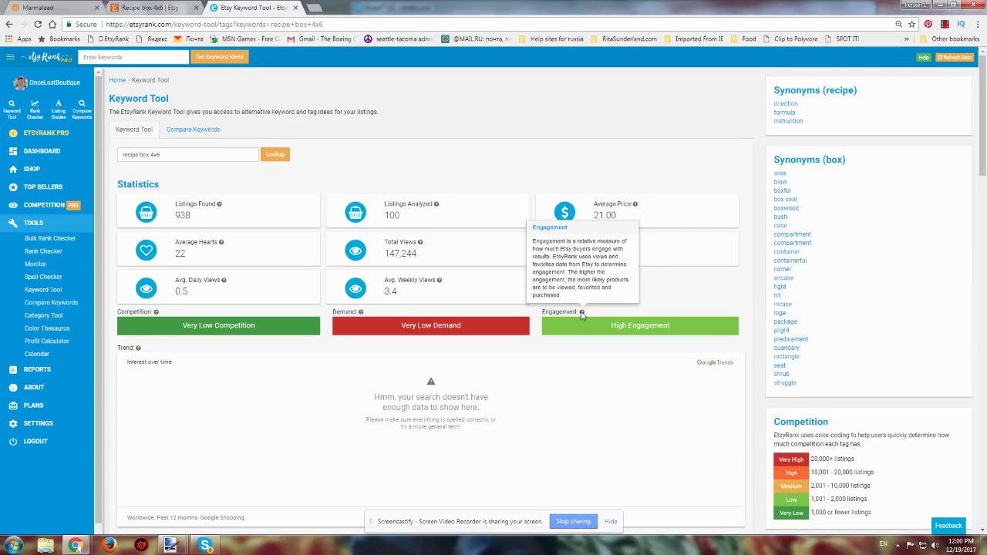
- Switch to Etsy and examine the result count and the listings found for "recipe box 4x6"
left_click(157, 9)
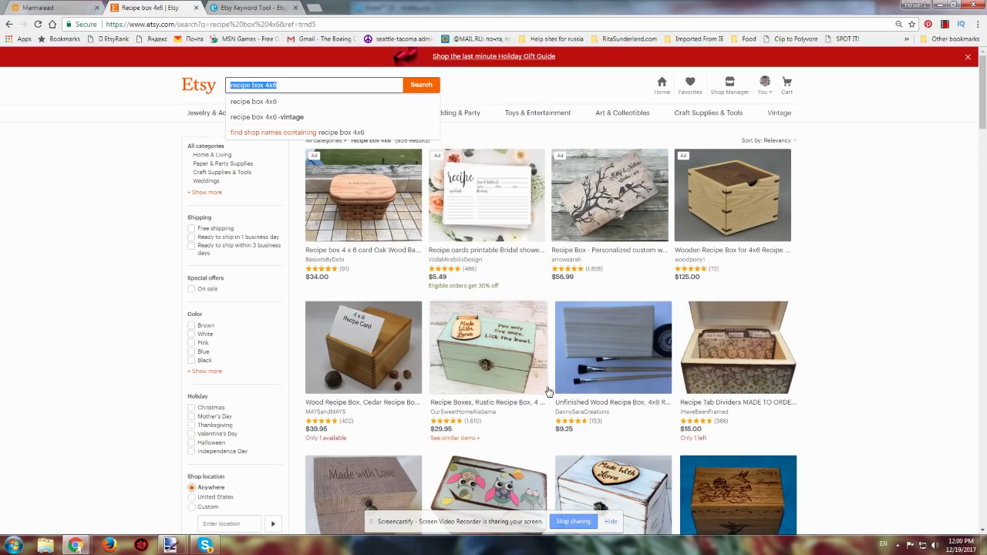
left_click(99, 152)
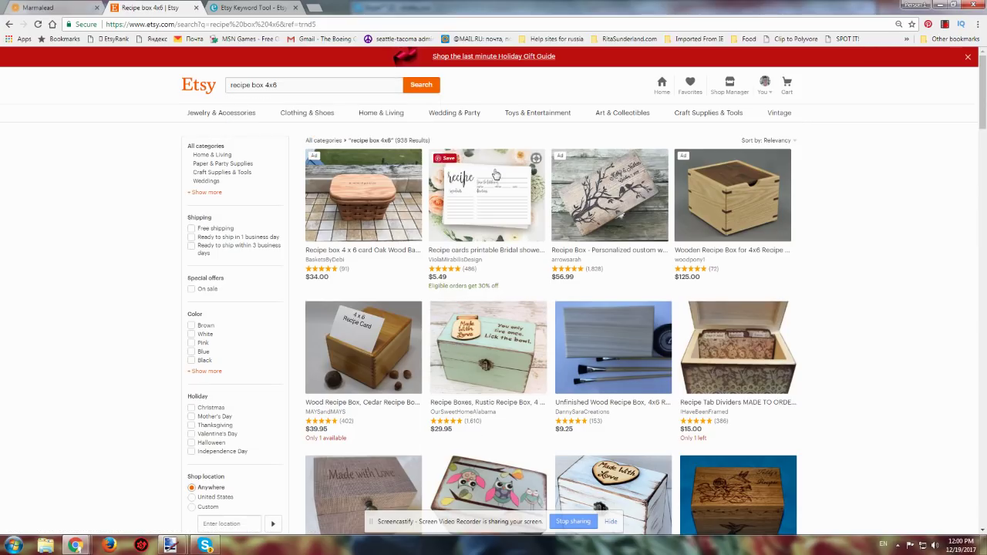
left_click_drag(407, 140, 351, 140)
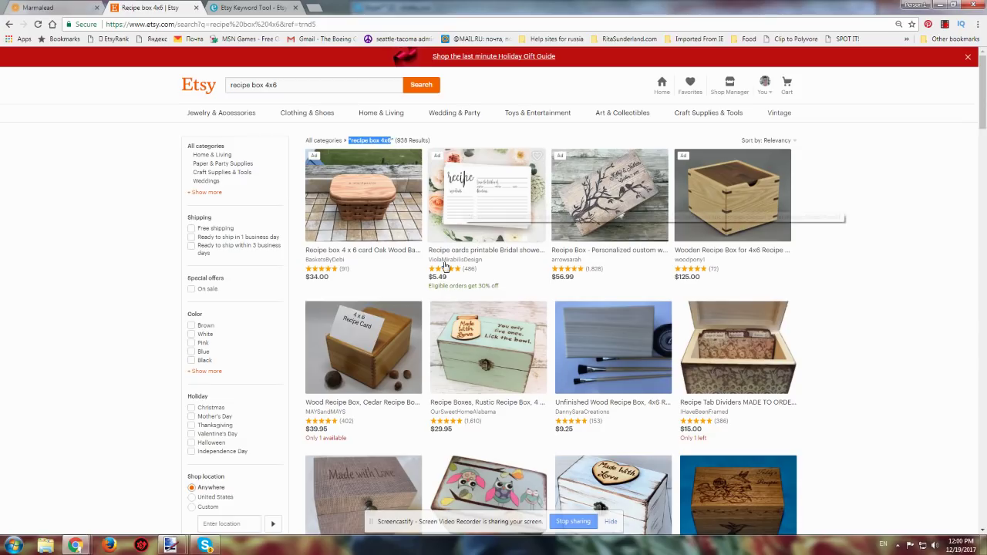
scroll(490, 337, "down", 1)
scroll(690, 341, "down", 5)
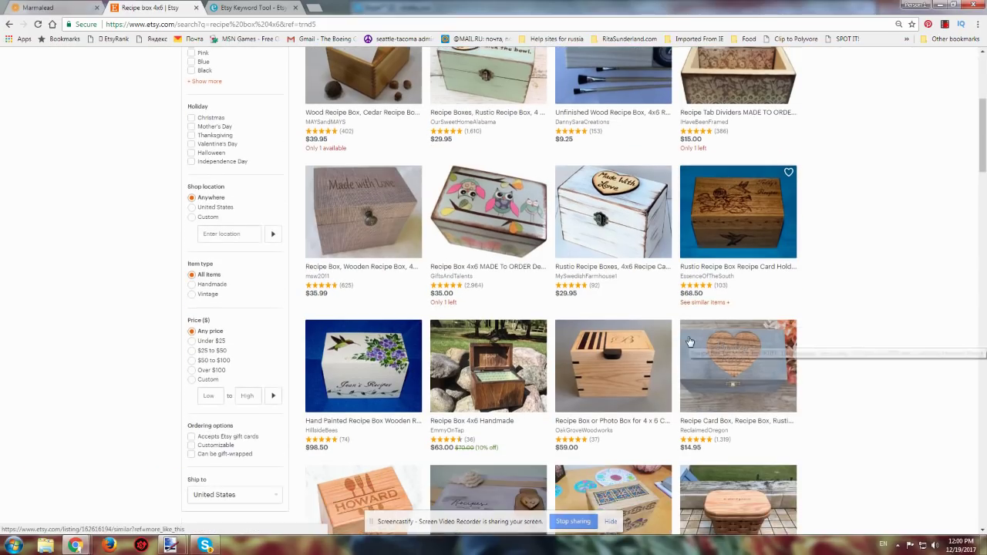
scroll(790, 334, "up", 6)
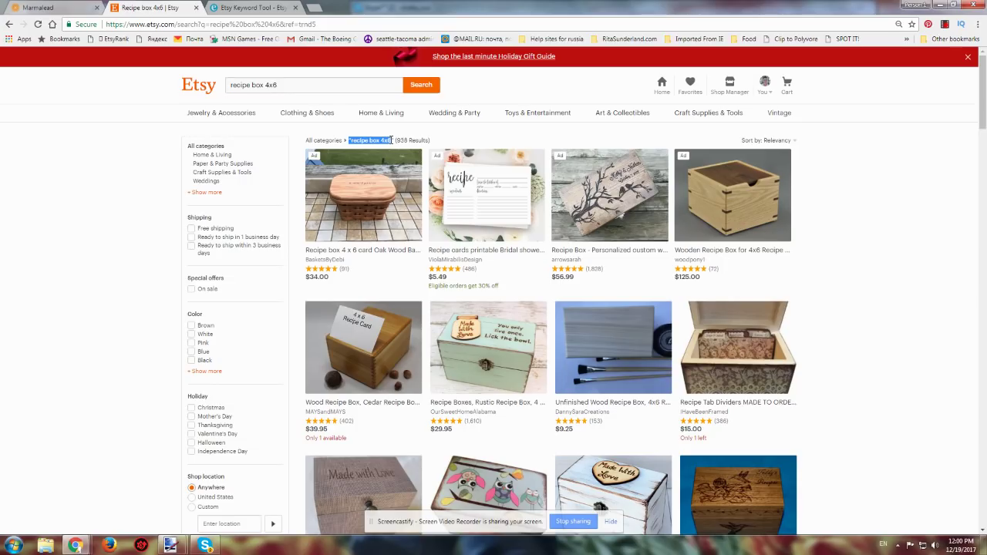
- Switch to EtsyRank and review the tag cloud, related tags and total views for "recipe box 4x6"
left_click(230, 9)
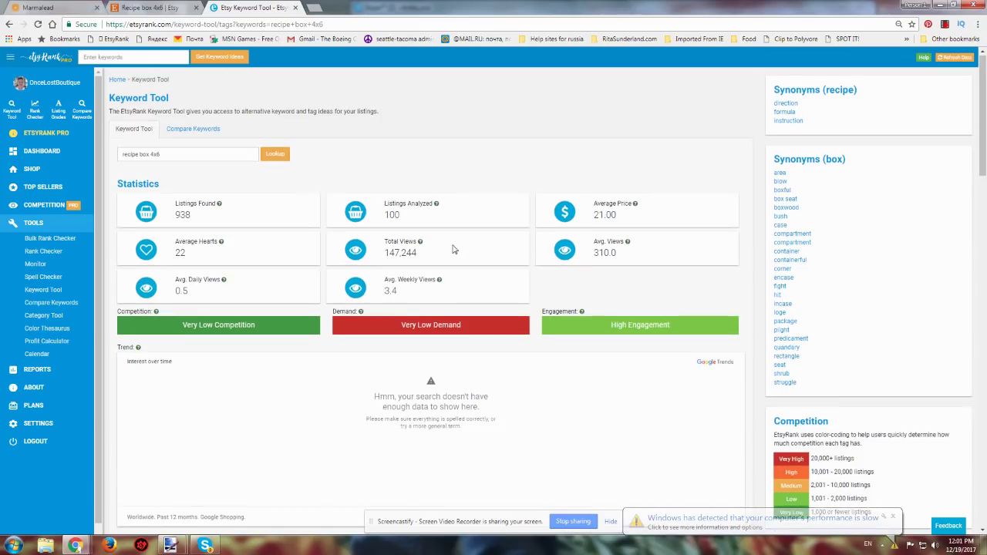
scroll(452, 250, "down", 5)
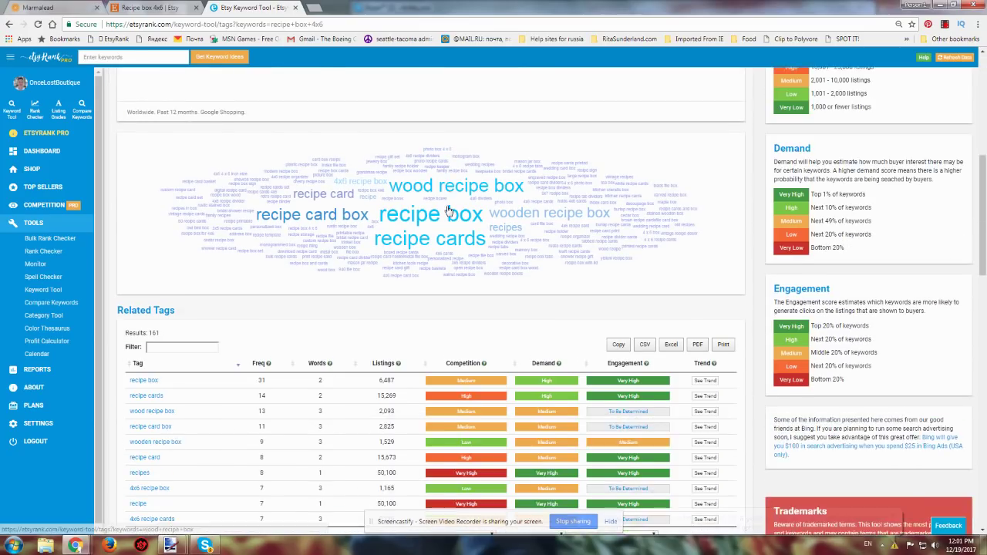
scroll(450, 210, "up", 6)
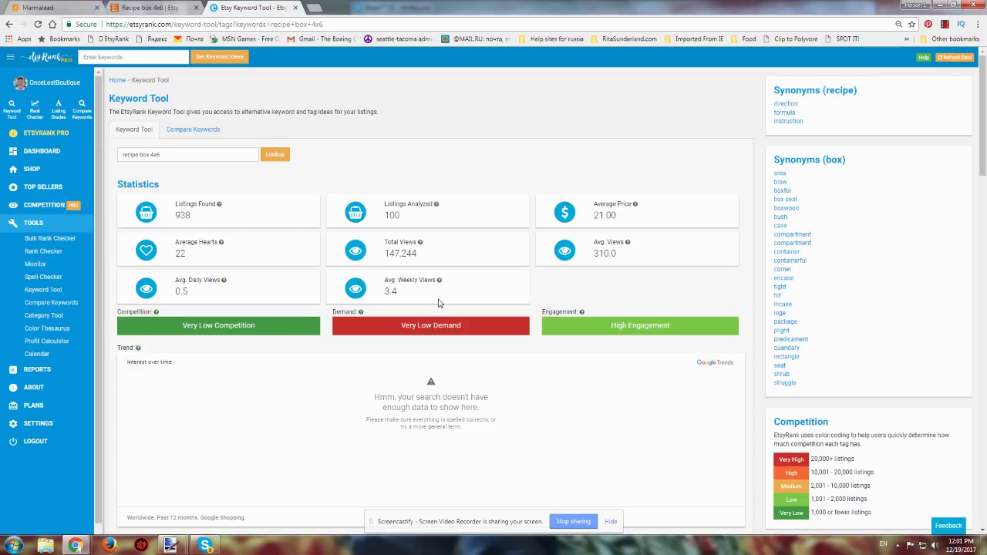
mouse_move(421, 243)
- Switch to Marmalead and check the Engagement and Competition ratings for "recipe box 4x6"
left_click(66, 9)
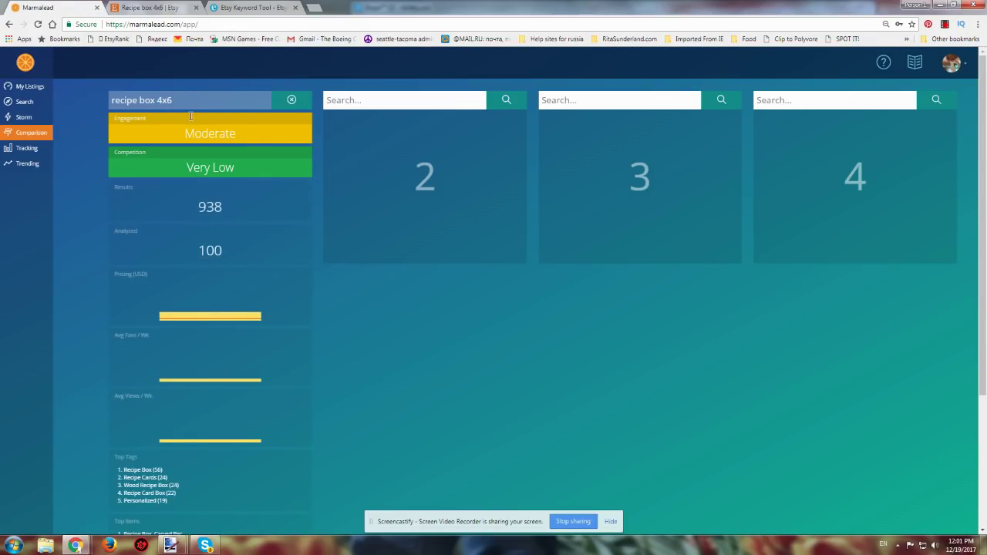
mouse_move(150, 125)
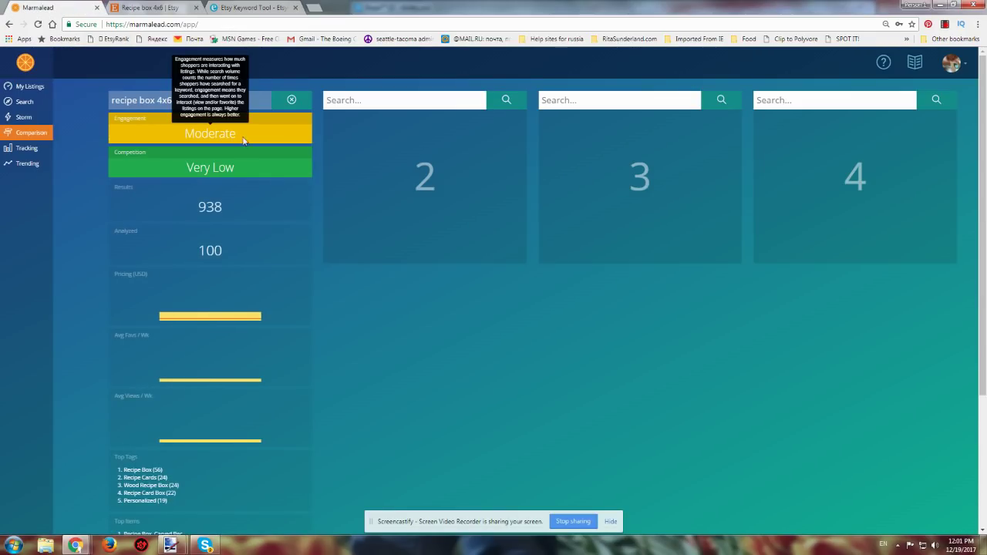
mouse_move(232, 158)
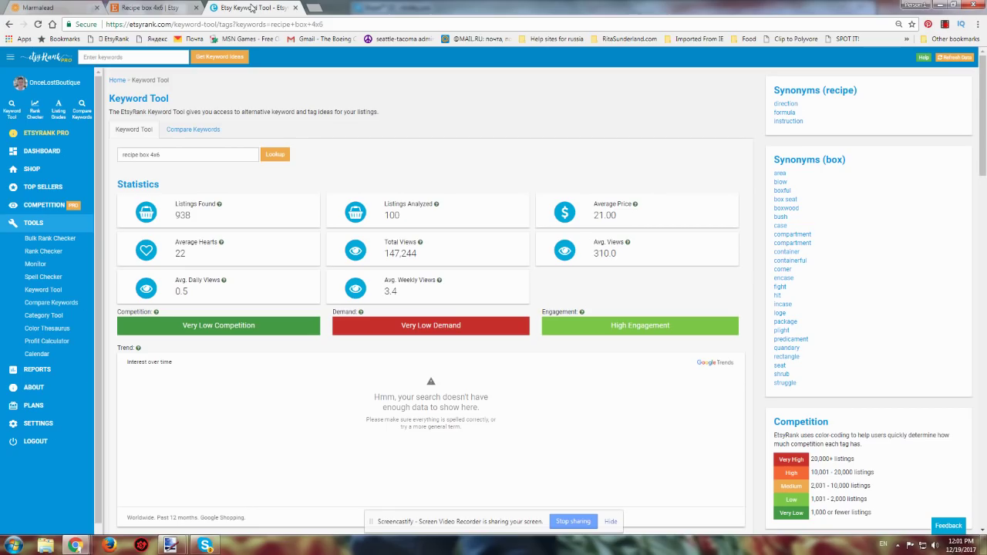
- Compare the number of results for "recipe box 4x6" across EtsyRank, Etsy and Marmalead
left_click(254, 9)
left_click(151, 8)
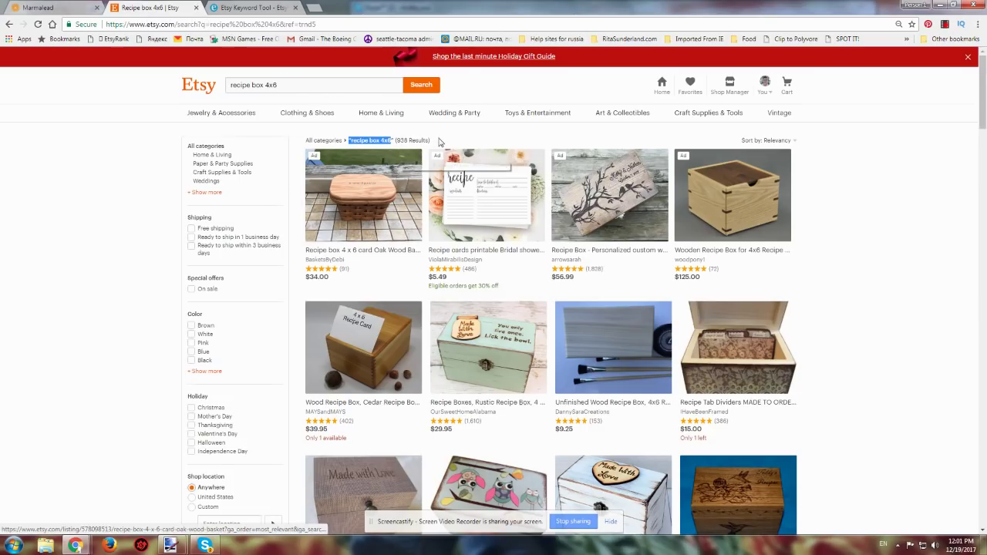
left_click(73, 9)
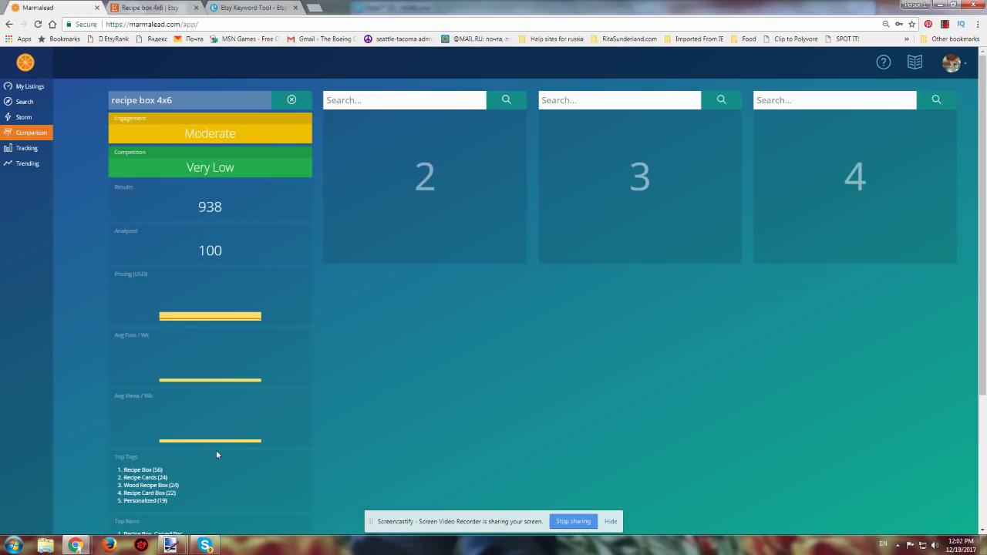
- Compare the average weekly views for "recipe box 4x6" between Marmalead and EtsyRank
mouse_move(217, 442)
left_click(246, 7)
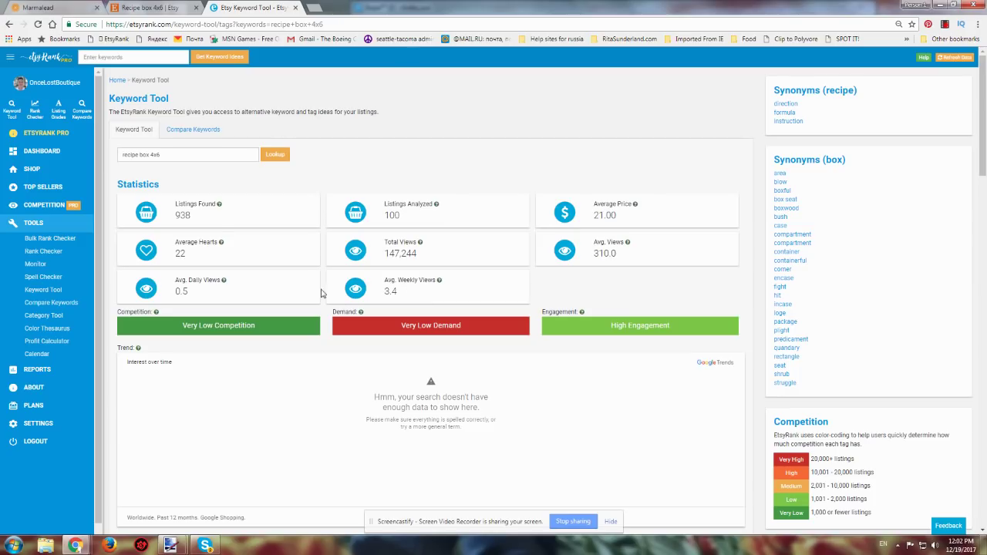
left_click(67, 11)
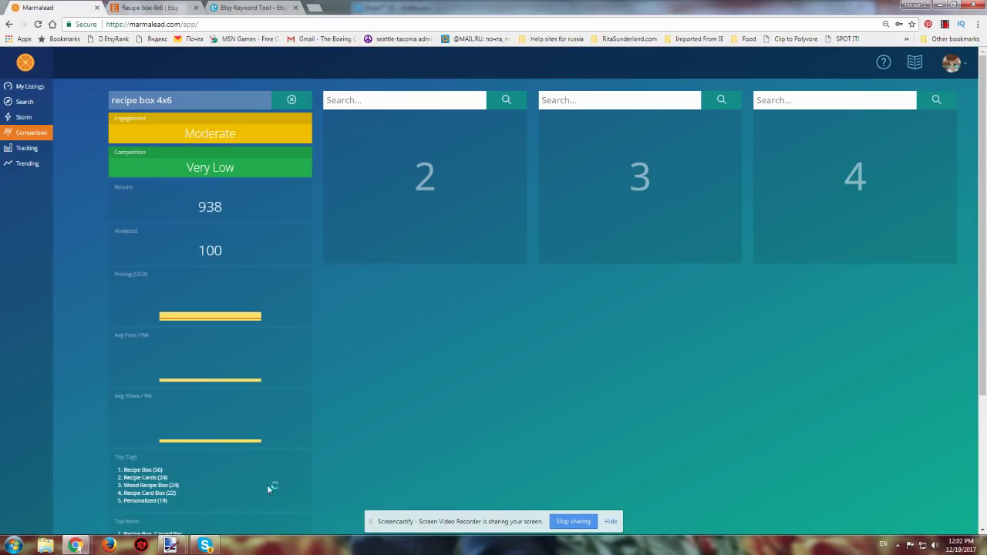
mouse_move(206, 443)
- Switch to EtsyRank, run the Rank Checker with the copied phrase "recipe box 4x6" and check the Demand rating
left_click(241, 9)
triple_click(176, 158)
key("ctrl+c")
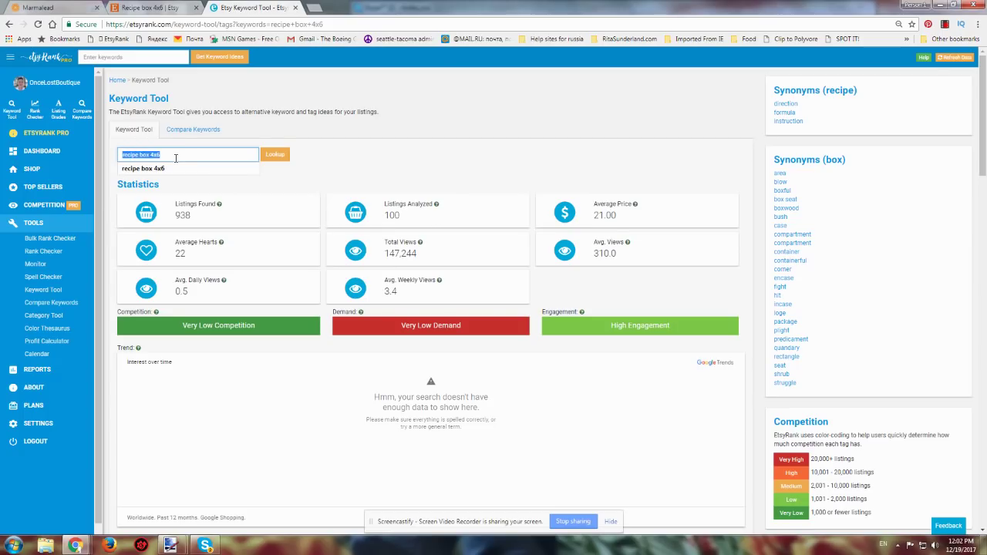
left_click(34, 112)
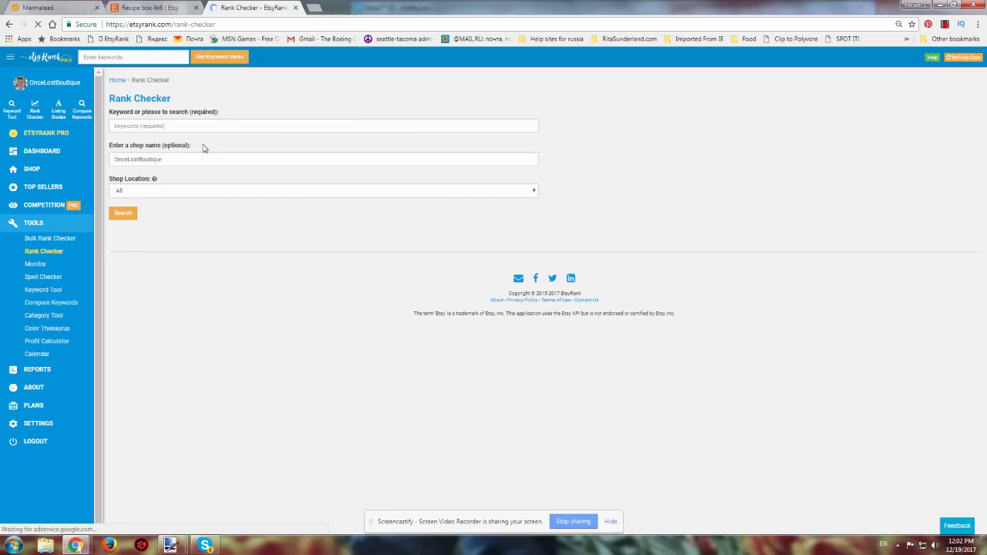
left_click(179, 125)
key("ctrl+v")
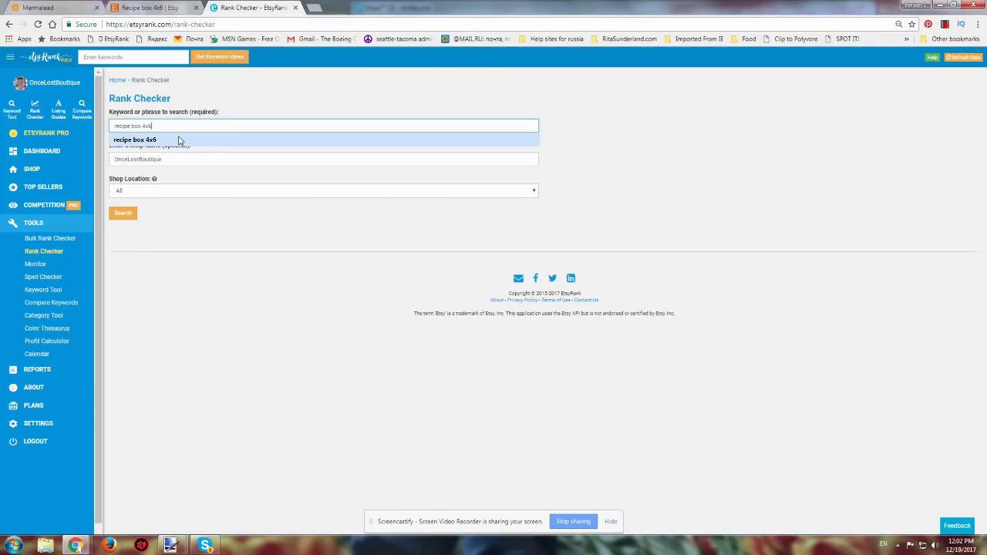
left_click(128, 218)
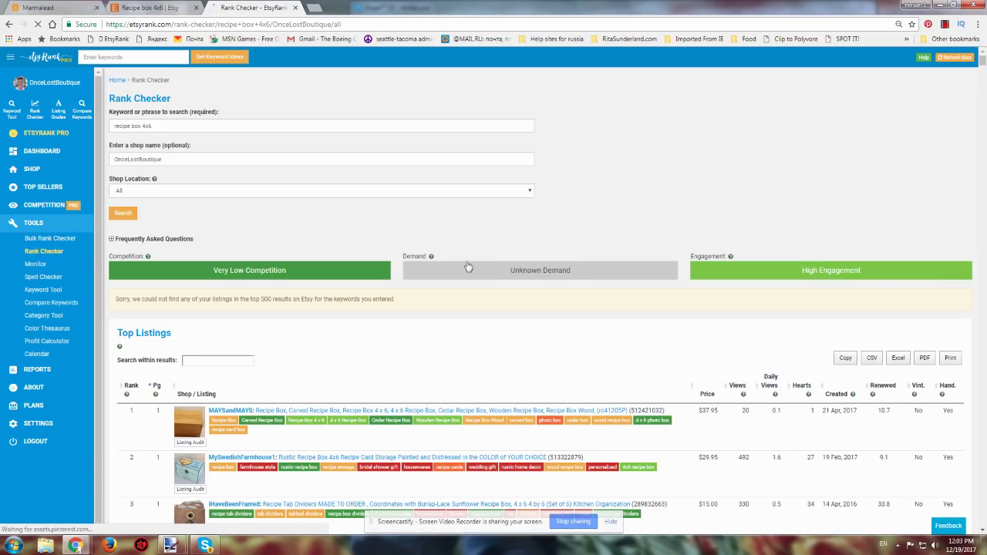
mouse_move(430, 257)
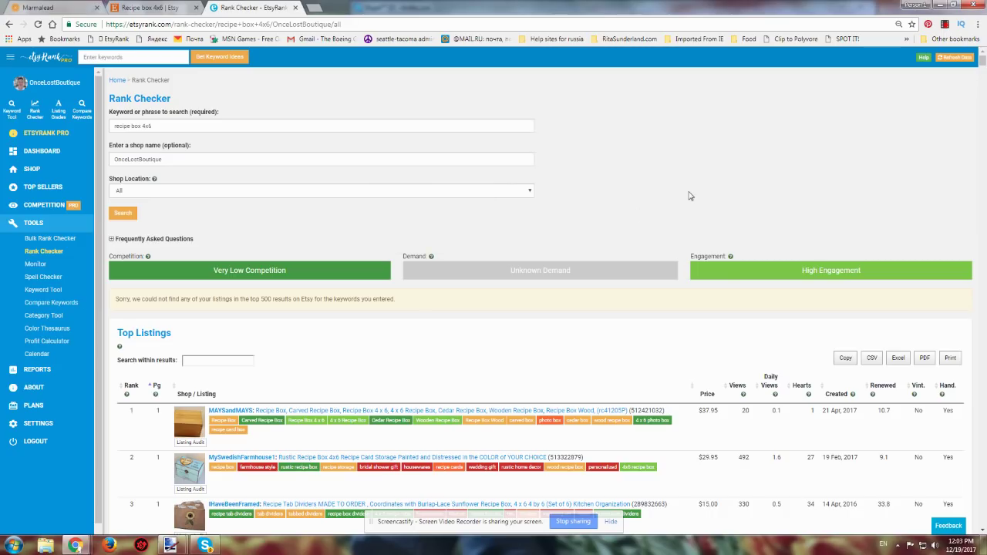
- Review the views, daily views, hearts and creation dates of the top listings ranked for "recipe box 4x6", then return to the ratings
scroll(694, 193, "down", 3)
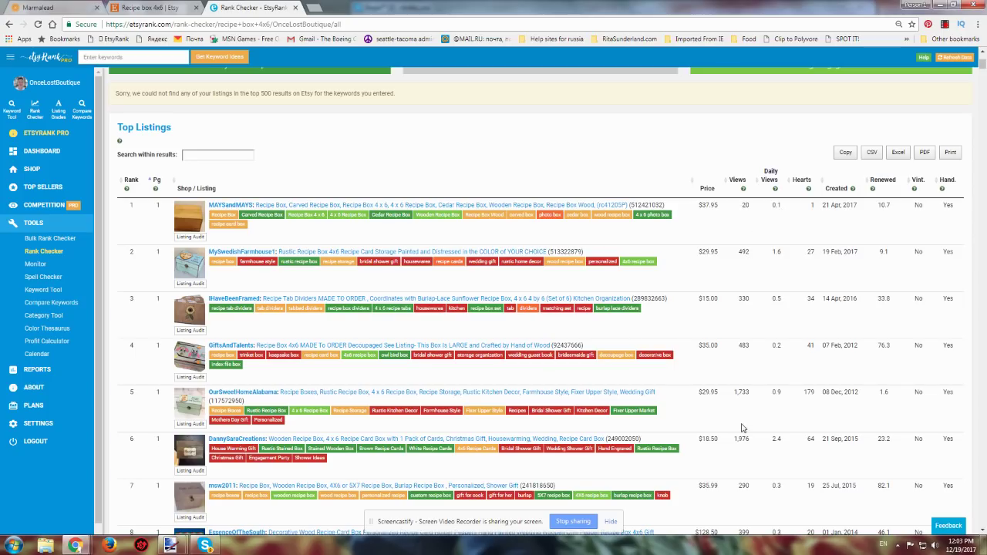
scroll(753, 409, "down", 1)
scroll(746, 308, "down", 5)
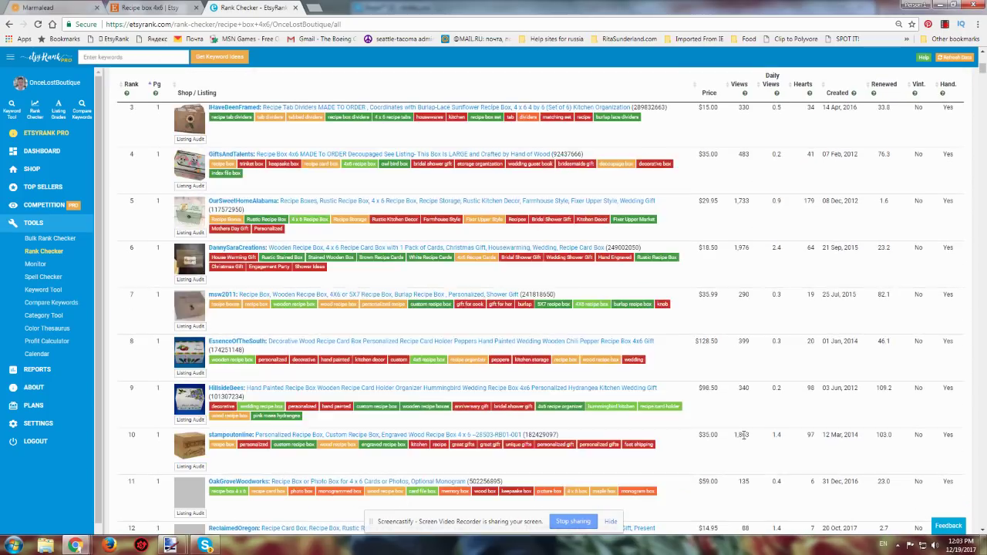
scroll(745, 304, "down", 3)
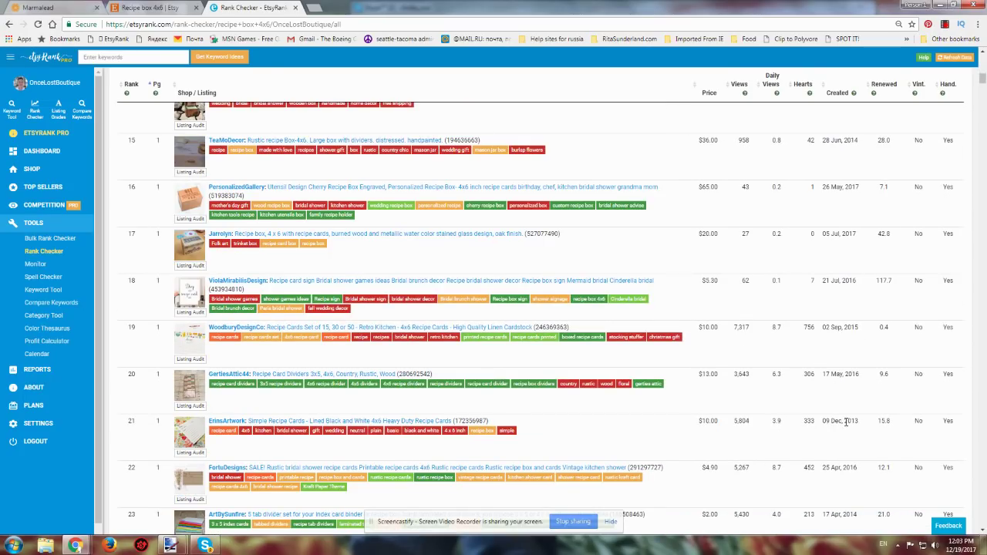
scroll(764, 447, "down", 2)
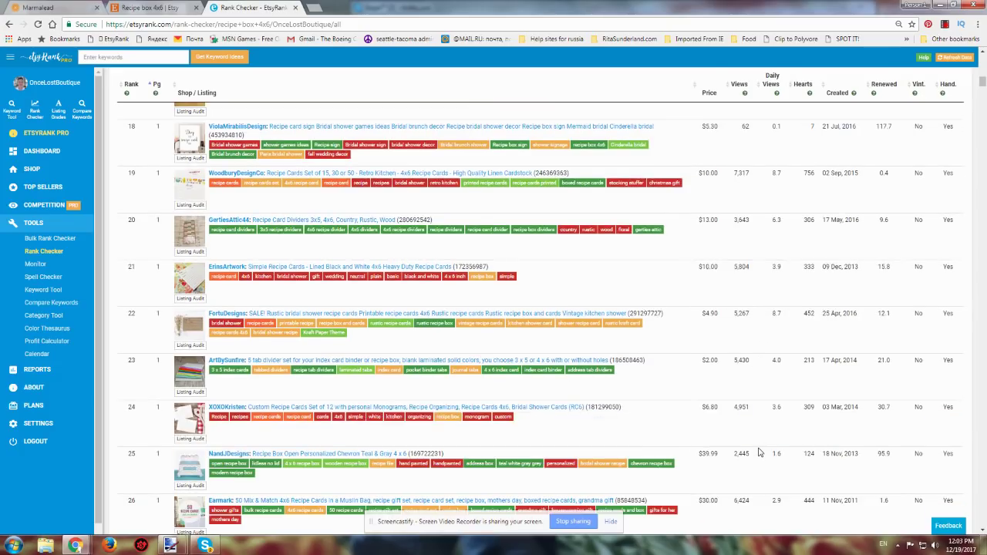
scroll(760, 453, "down", 2)
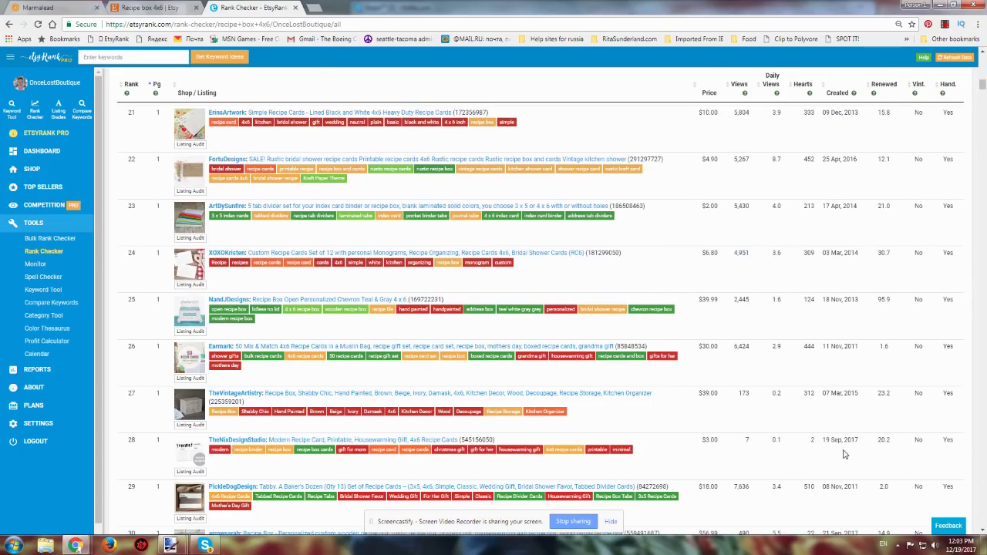
scroll(747, 428, "down", 2)
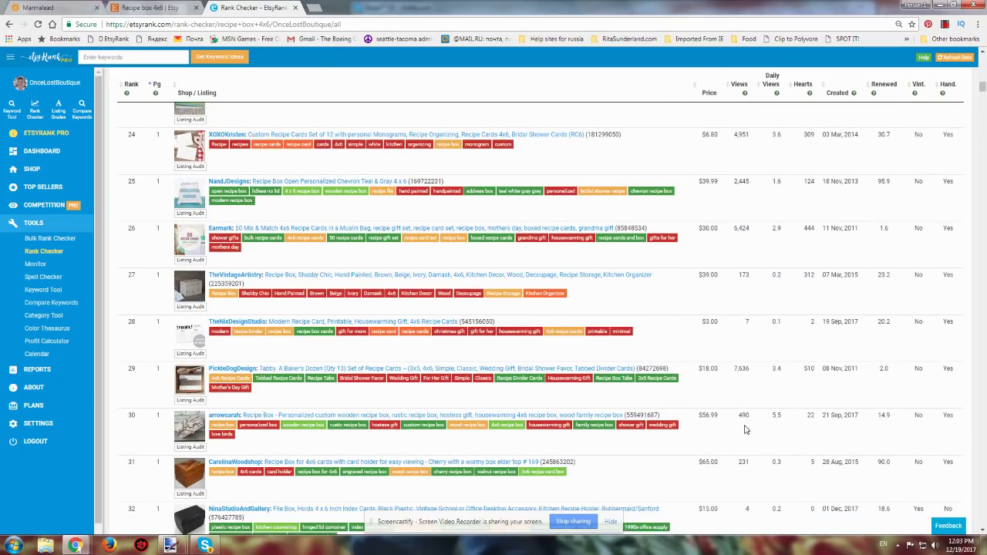
scroll(745, 429, "down", 3)
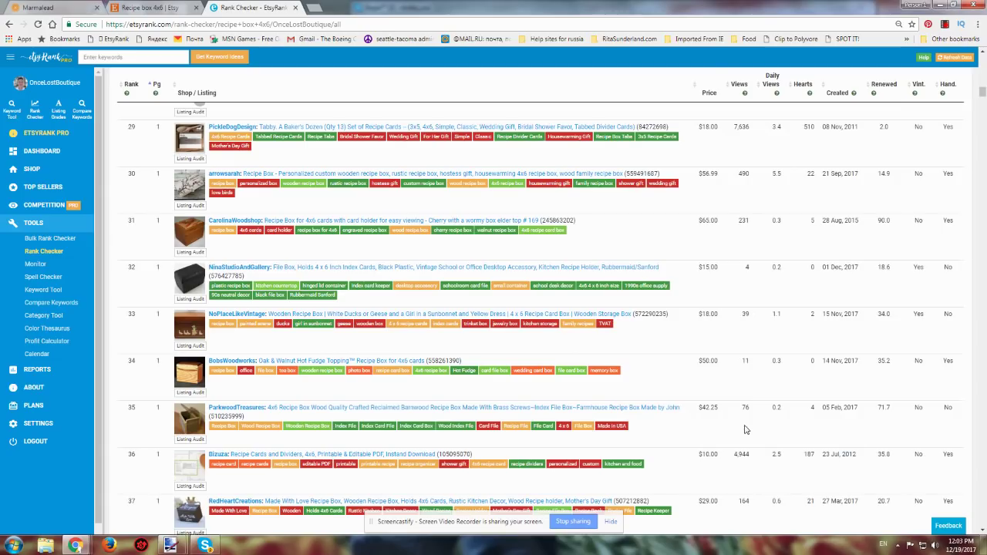
scroll(746, 430, "down", 5)
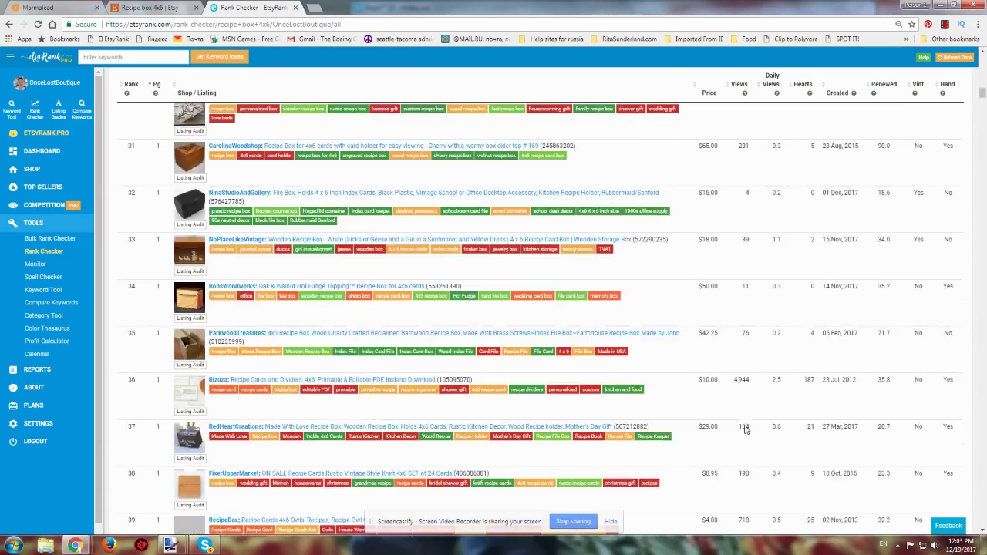
scroll(745, 430, "down", 1)
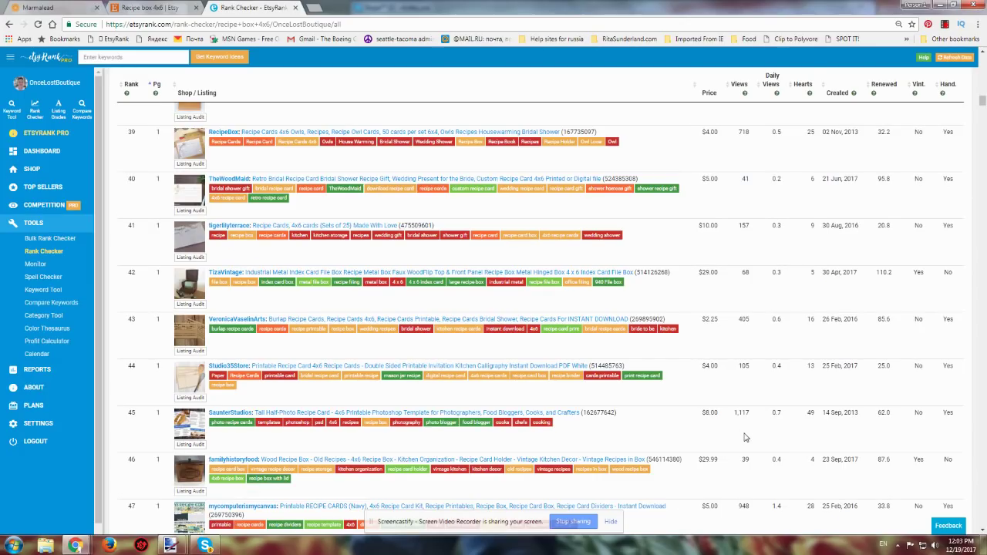
scroll(746, 438, "down", 2)
scroll(746, 437, "down", 1)
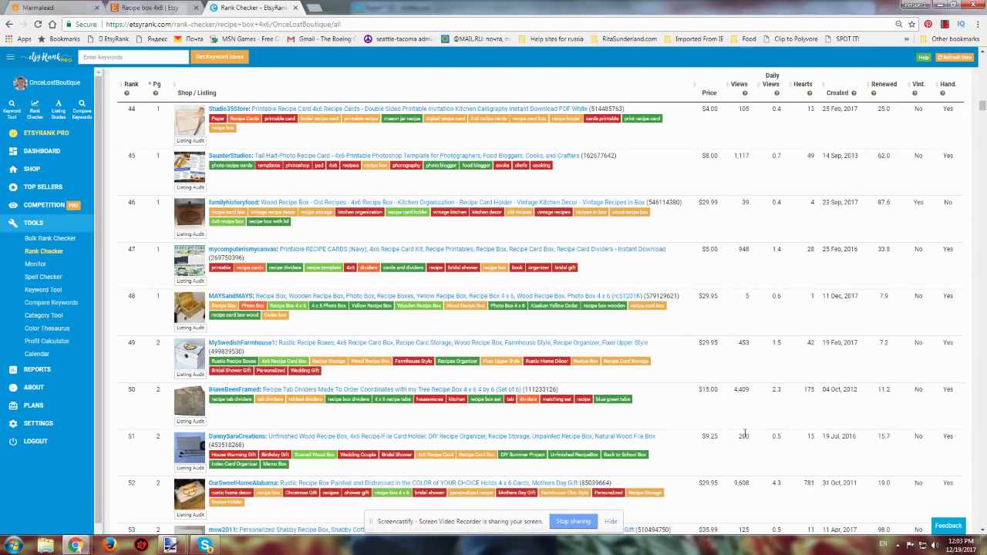
scroll(746, 436, "down", 1)
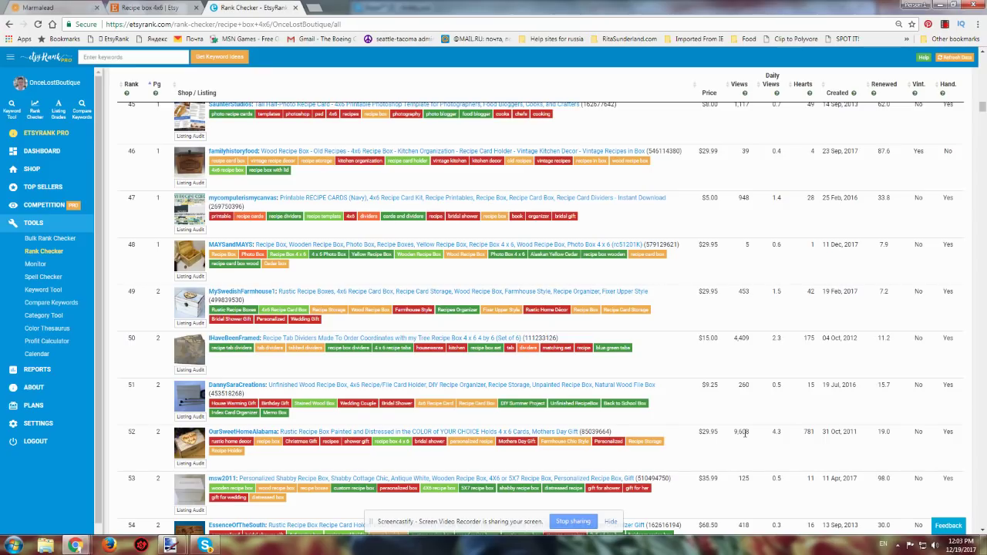
scroll(745, 435, "up", 15)
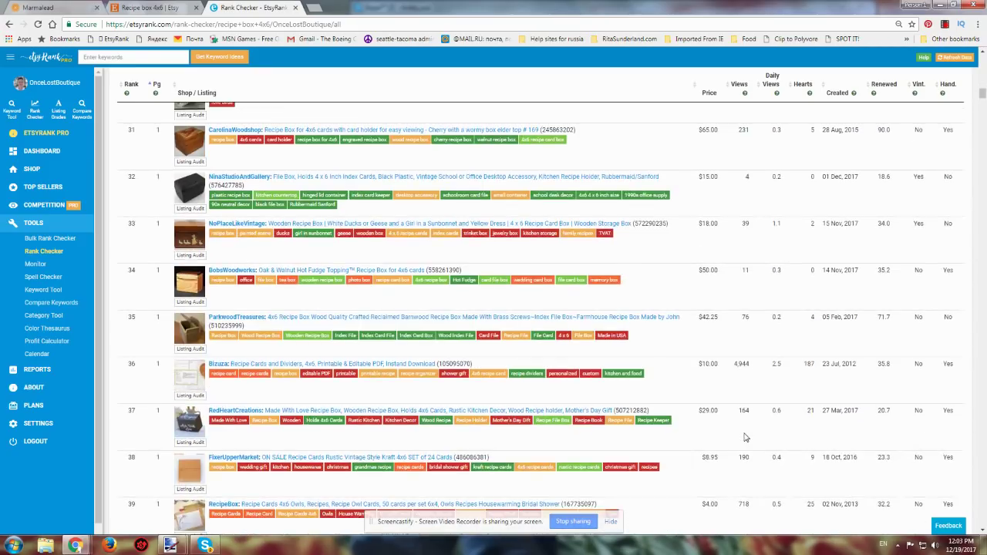
scroll(745, 437, "up", 10)
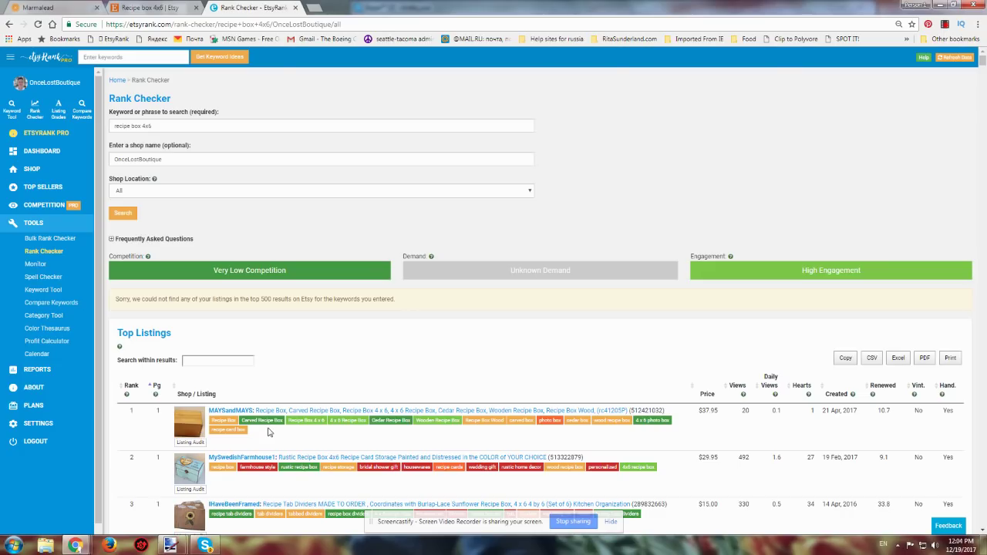
- Switch to Etsy, replace the search with the popular suggestion "hippie clothing" and copy that phrase
left_click(148, 8)
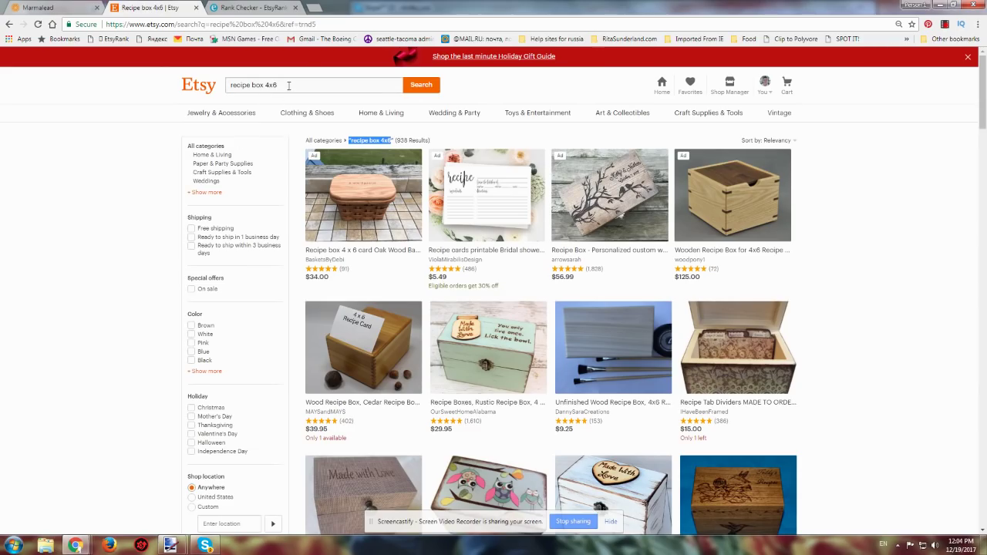
left_click(288, 85)
key("BackSpace")
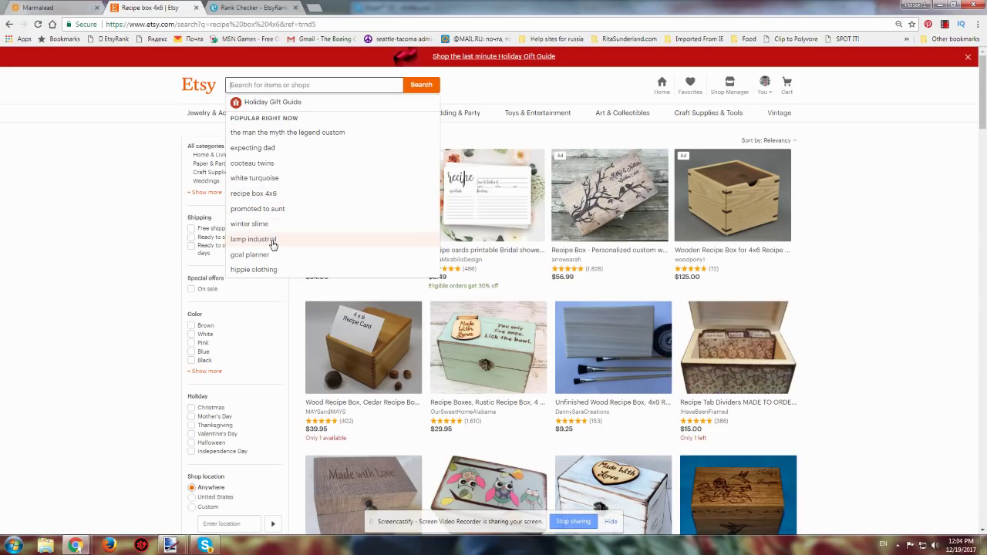
left_click(261, 270)
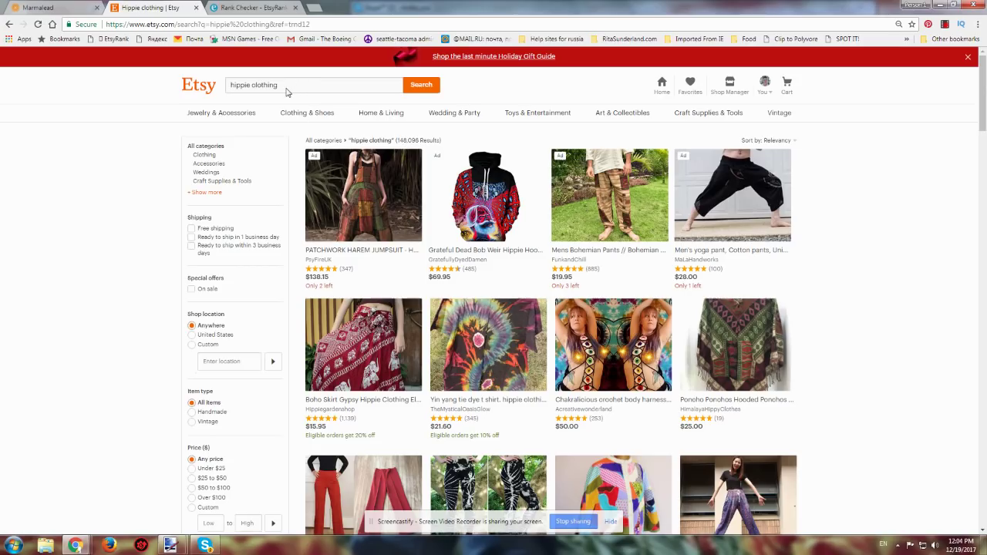
left_click_drag(281, 85, 204, 82)
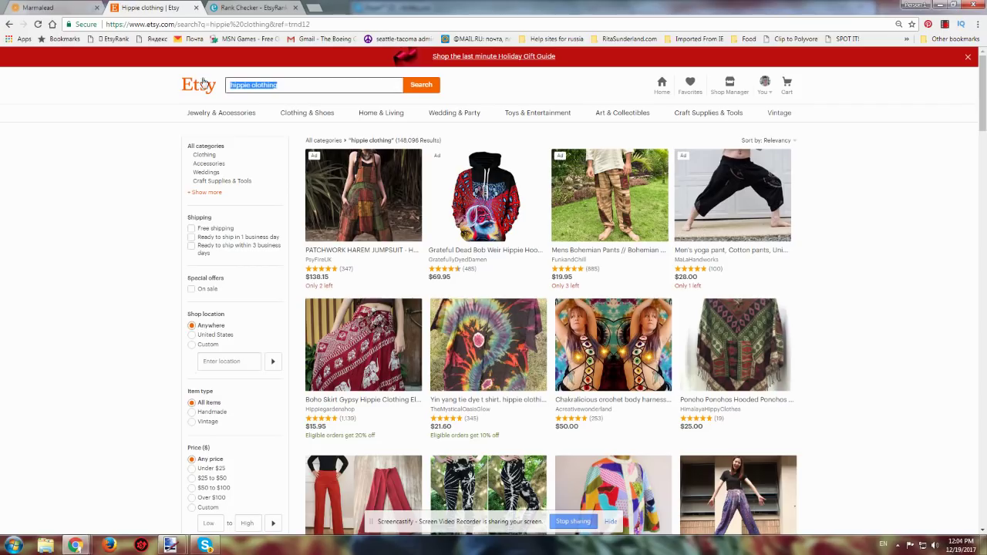
key("ctrl+c")
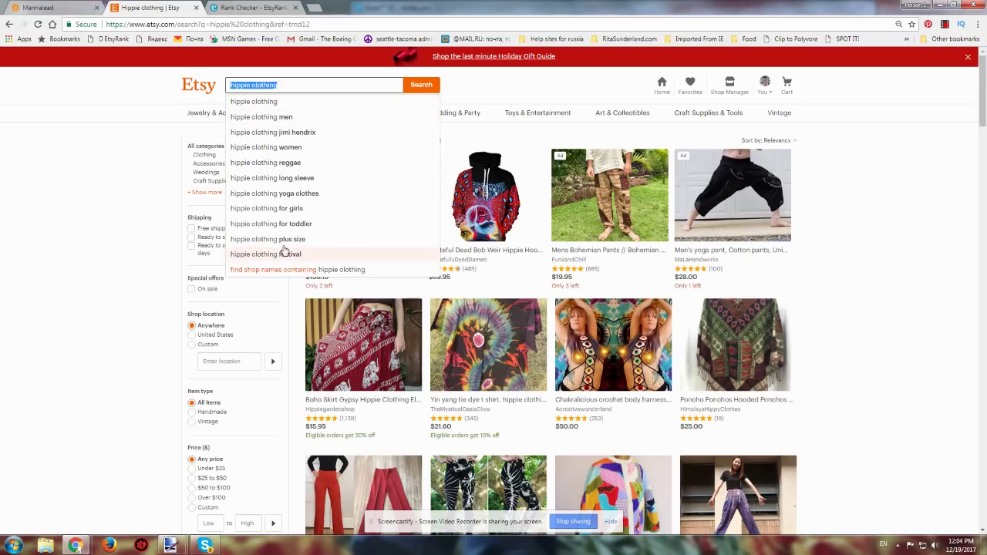
- Switch to EtsyRank and look up the copied phrase "hippie clothing" in the Keyword Tool
left_click(251, 8)
left_click(123, 213)
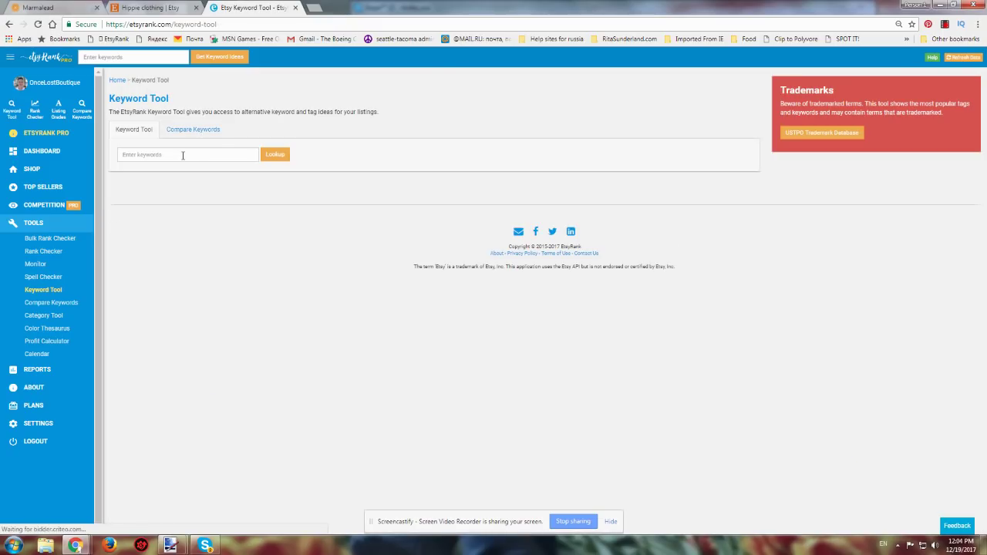
left_click(183, 155)
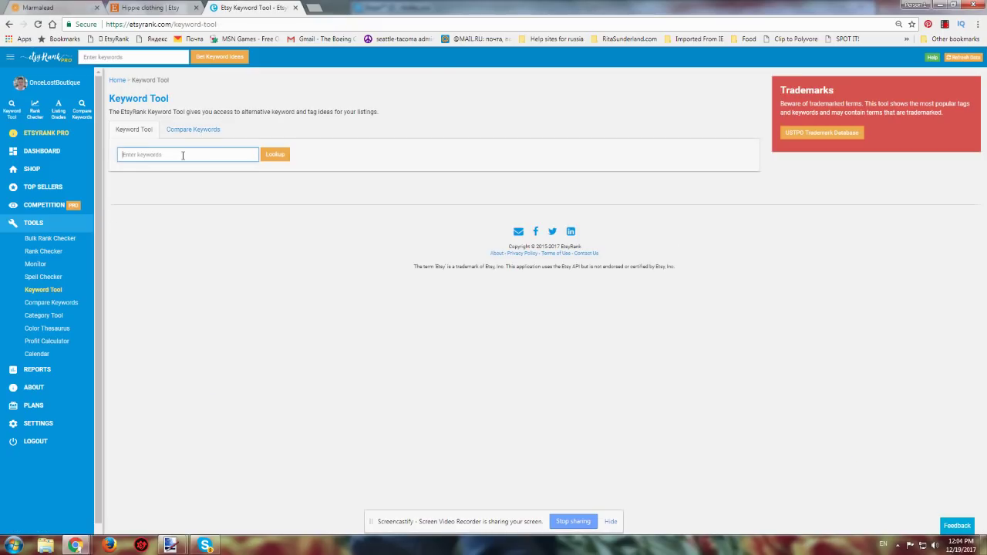
key("ctrl+v")
left_click(276, 158)
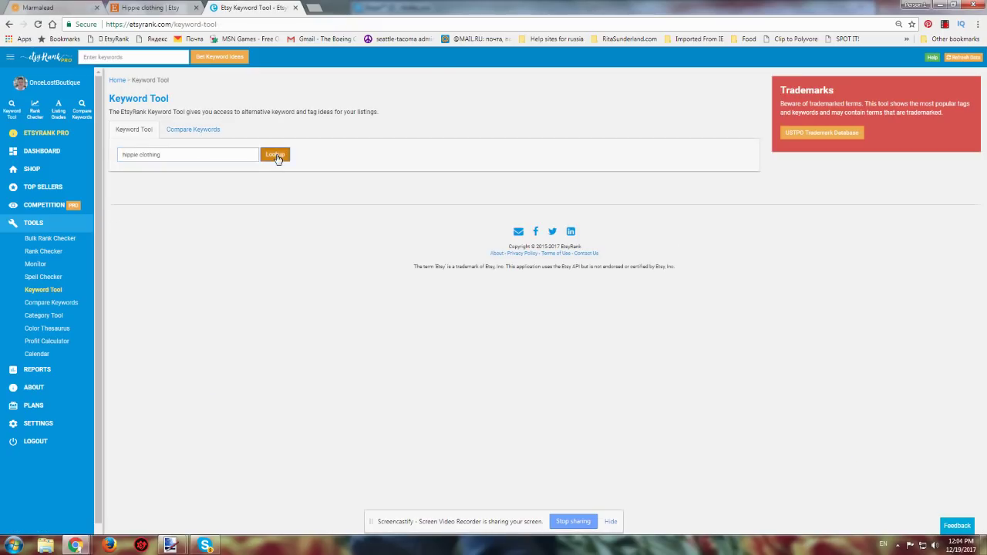
- In Marmalead, add "hippie clothing" as the second comparison term and check its Engagement, Competition and average weekly views
key("ctrl+1")
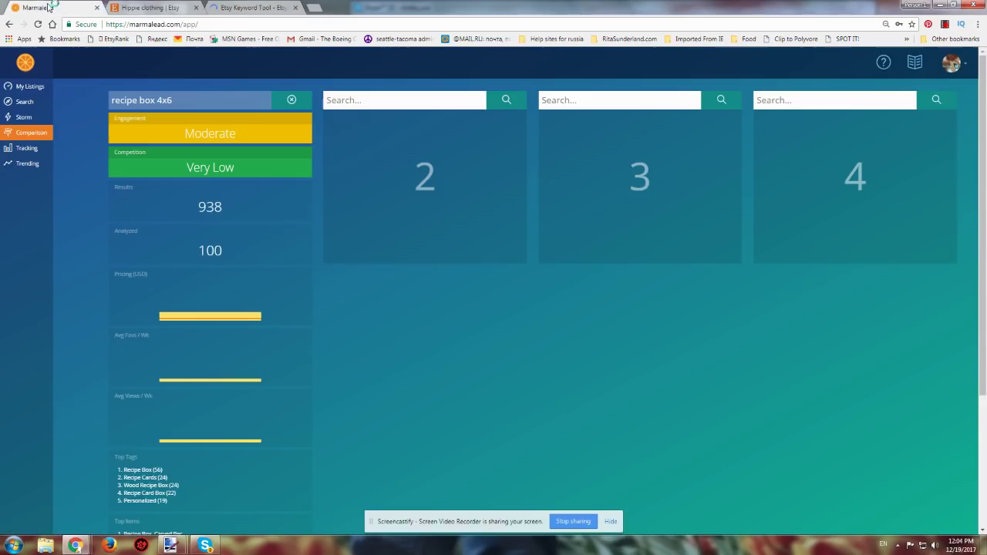
left_click(353, 100)
key("ctrl+v")
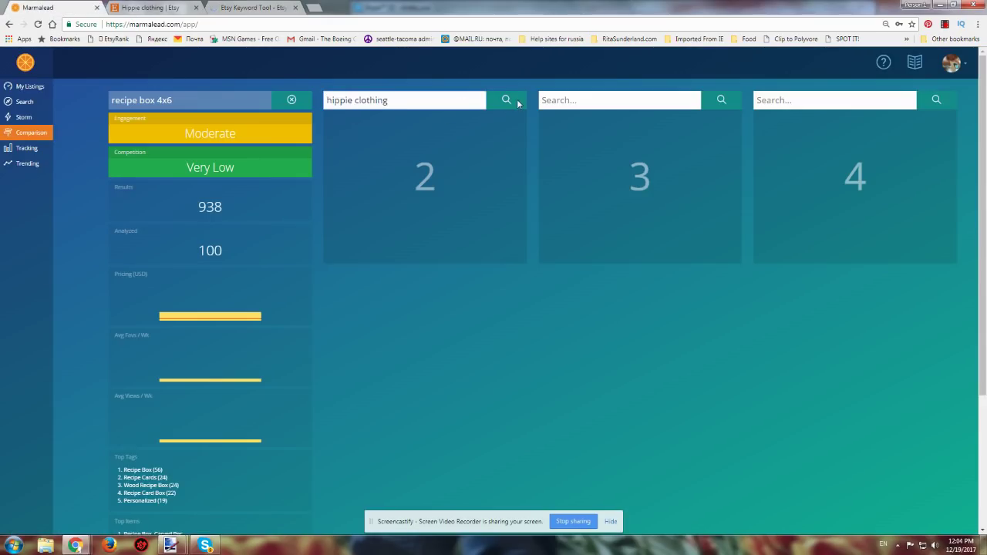
left_click(507, 100)
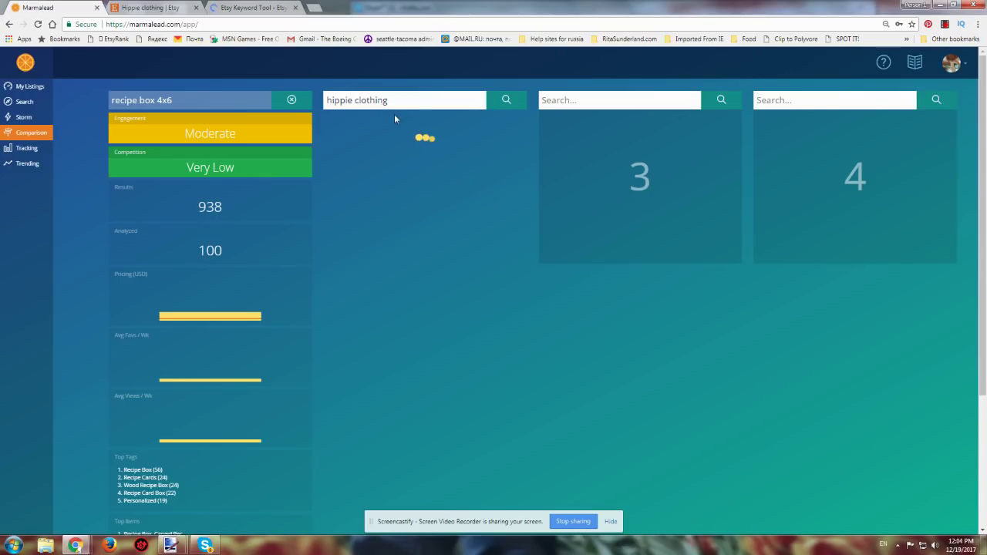
mouse_move(405, 125)
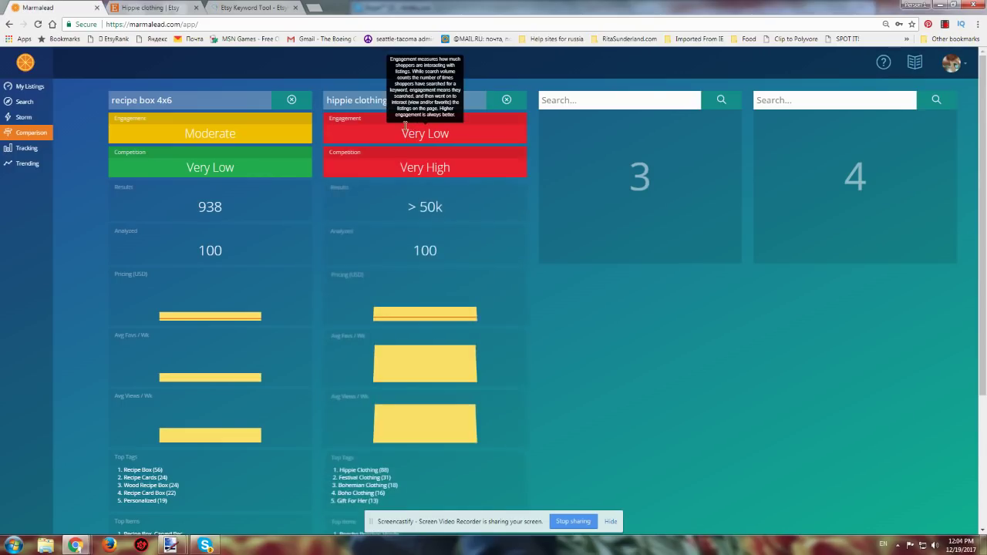
mouse_move(391, 176)
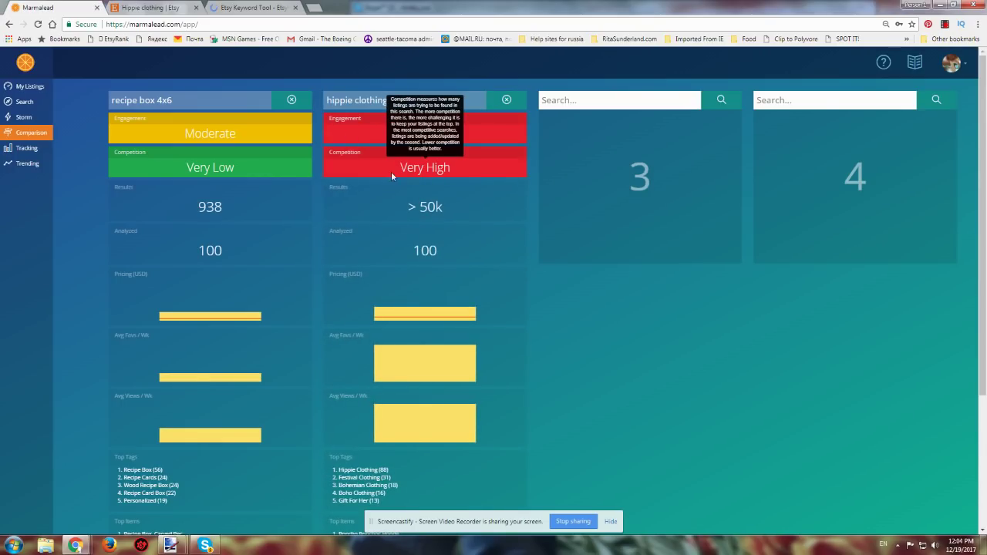
mouse_move(430, 425)
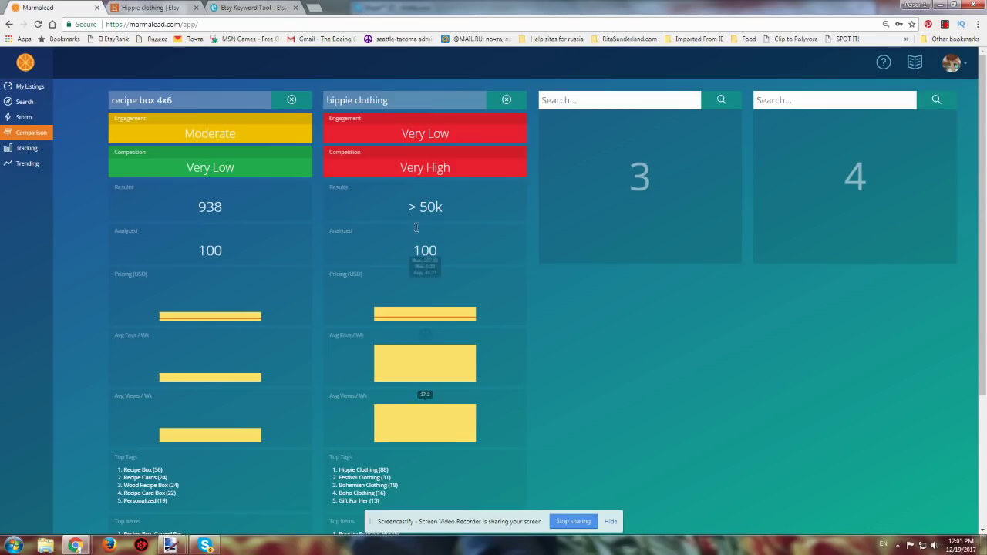
- Compare the ratings and average weekly views for "hippie clothing" between EtsyRank's Keyword Tool and Marmalead's comparison
left_click(237, 8)
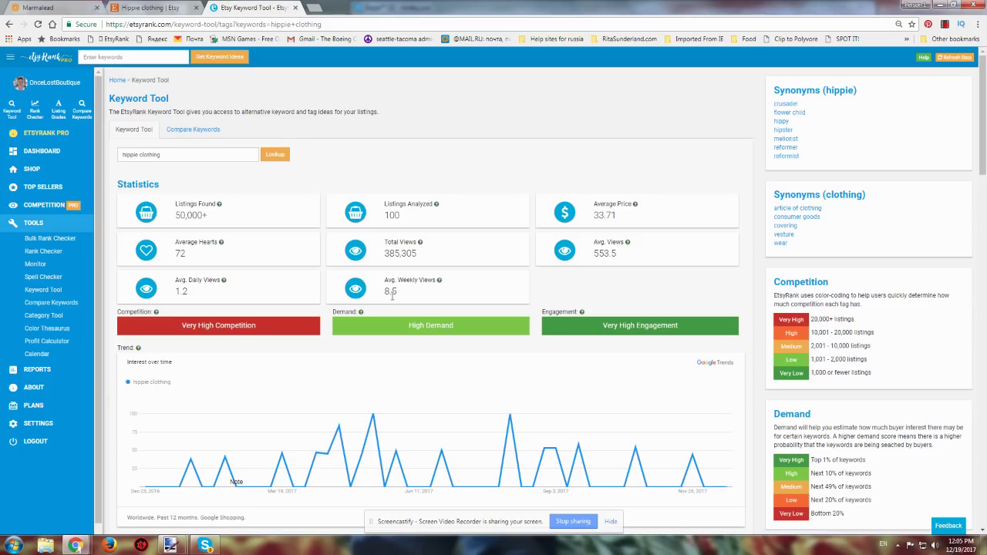
scroll(392, 297, "down", 1)
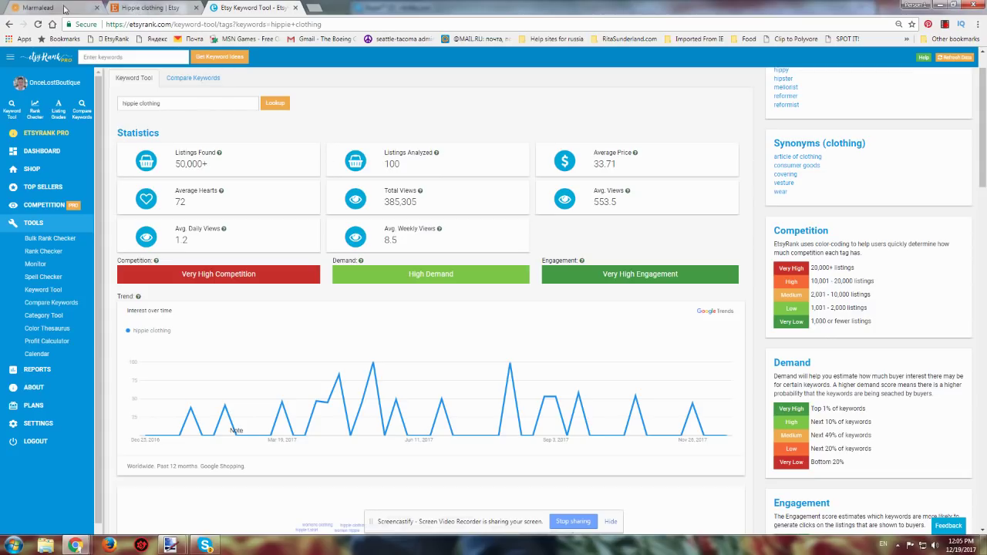
left_click(34, 6)
scroll(430, 428, "down", 3)
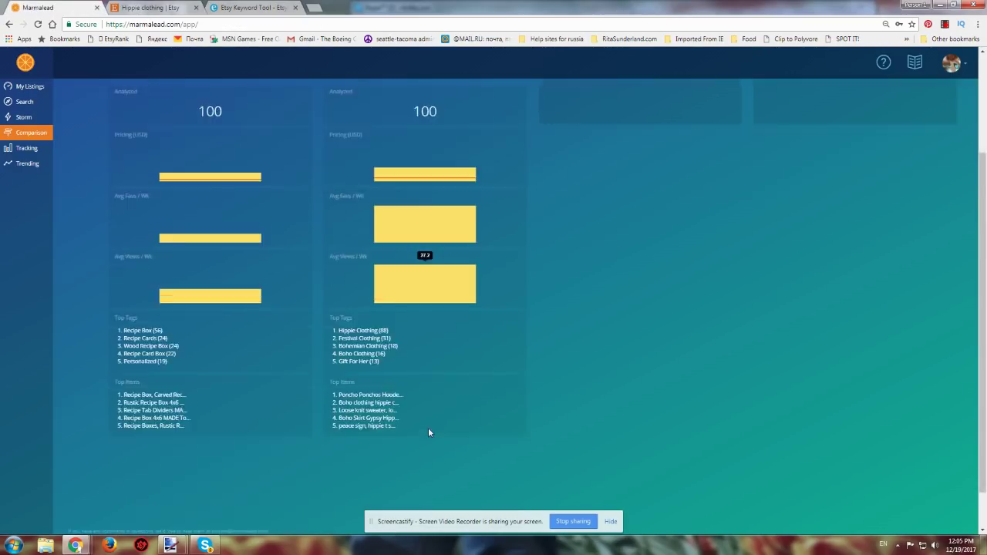
scroll(427, 421, "up", 3)
left_click(251, 7)
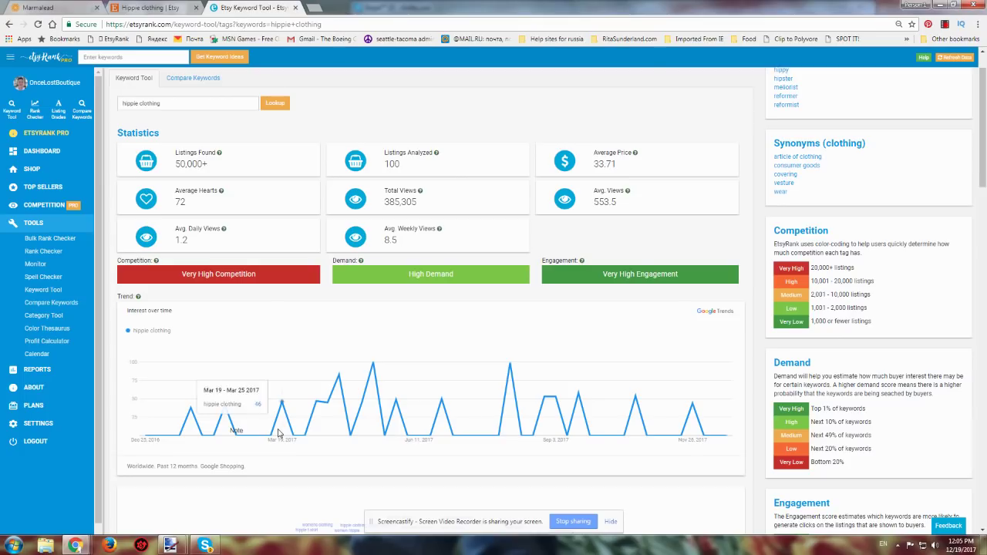